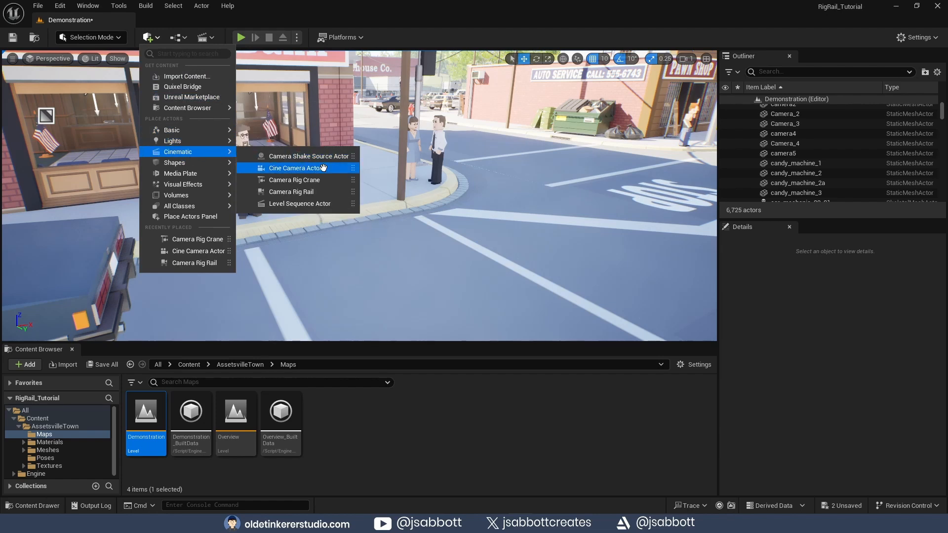
- Place a Camera Rig Rail actor on the street near the corner and switch back to the move tool
{"action": "left_click", "coordinate": [324, 192]}
{"action": "left_click_drag", "start_coordinate": [372, 200], "coordinate": [486, 171]}
{"action": "left_click", "coordinate": [536, 59]}
{"action": "key", "text": "w"}
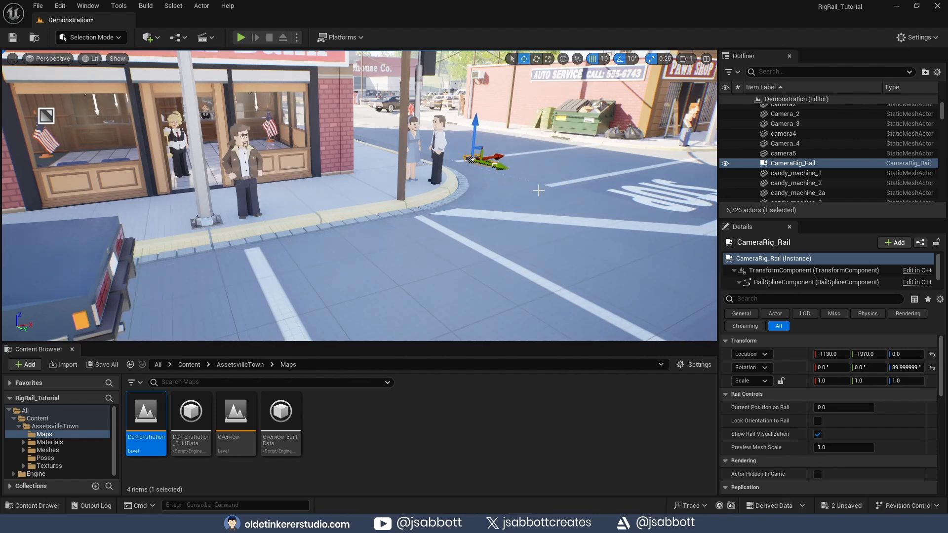
- Add a Cine Camera Actor to the level and raise it above the street
{"action": "scroll", "coordinate": [571, 184], "scroll_direction": "up", "scroll_amount": 4}
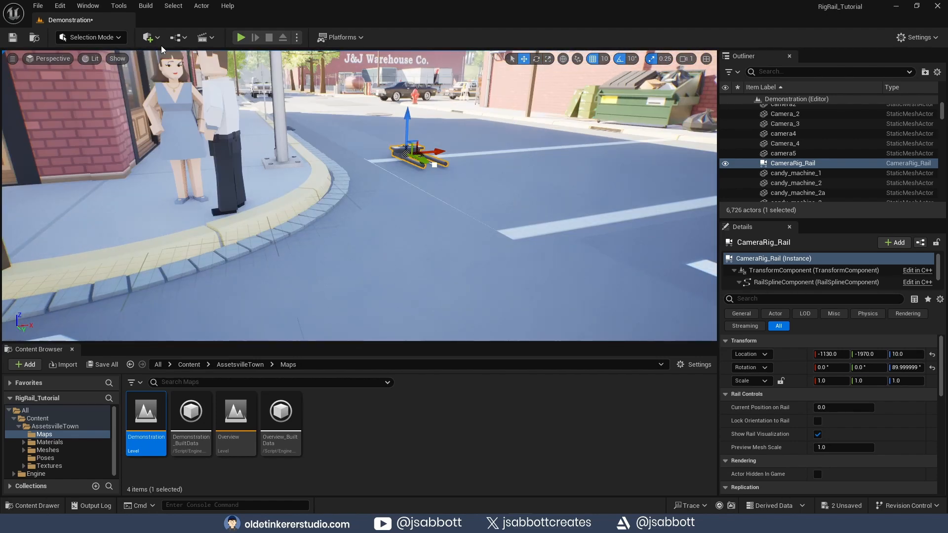
{"action": "left_click", "coordinate": [149, 37]}
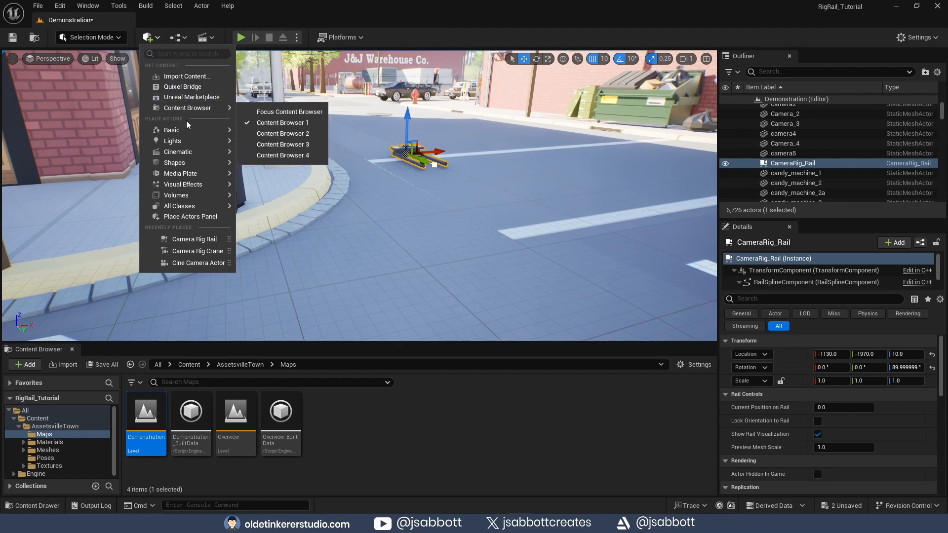
{"action": "mouse_move", "coordinate": [195, 153]}
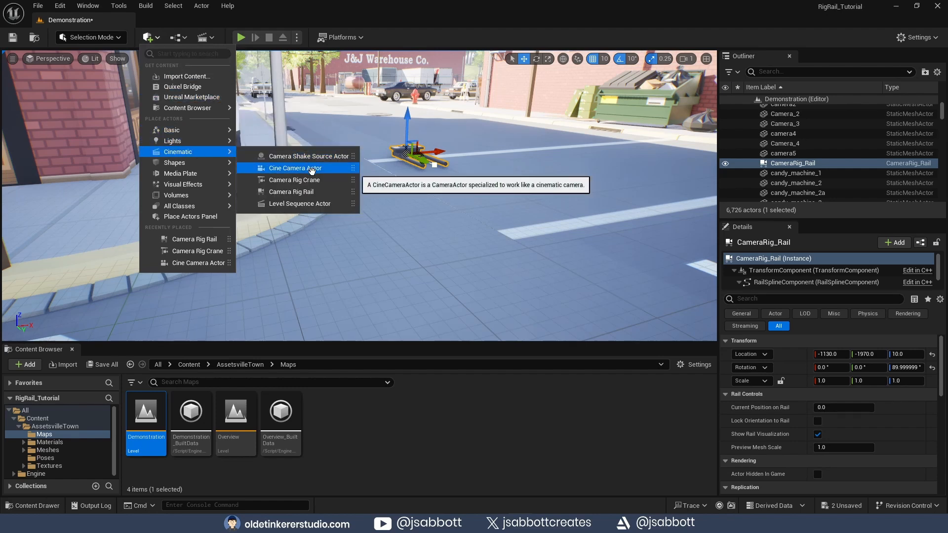
{"action": "left_click", "coordinate": [312, 169]}
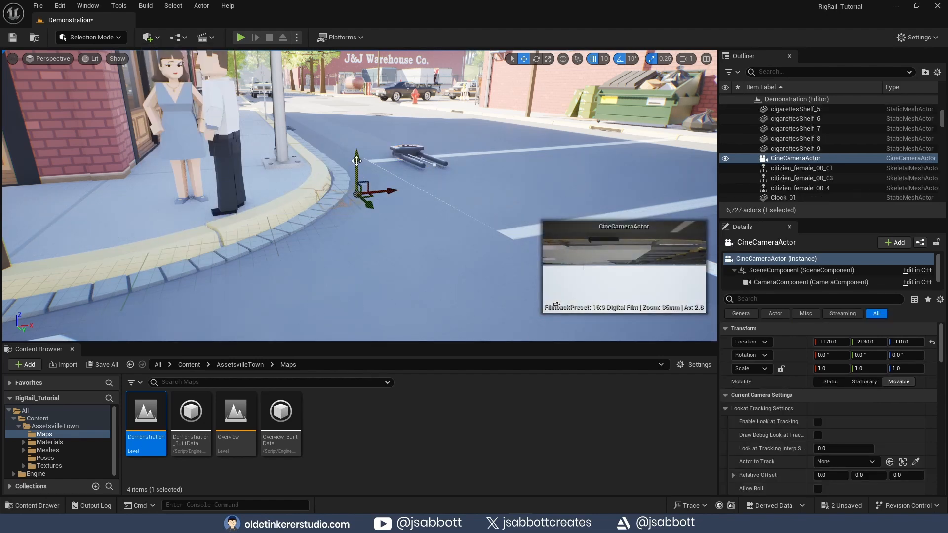
{"action": "left_click_drag", "start_coordinate": [357, 160], "coordinate": [346, 79]}
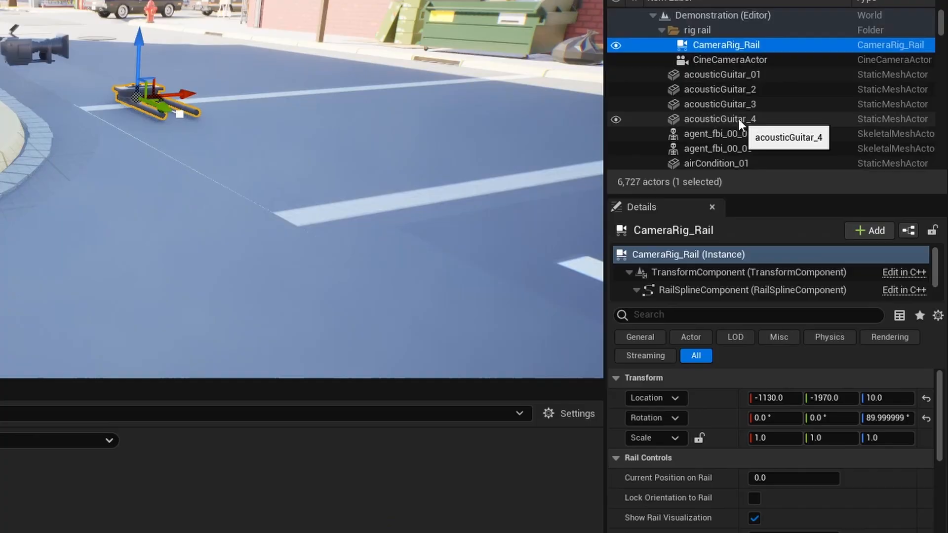
- Attach the CineCameraActor to CameraRig_Rail and reset its location to zero
{"action": "left_click", "coordinate": [788, 127]}
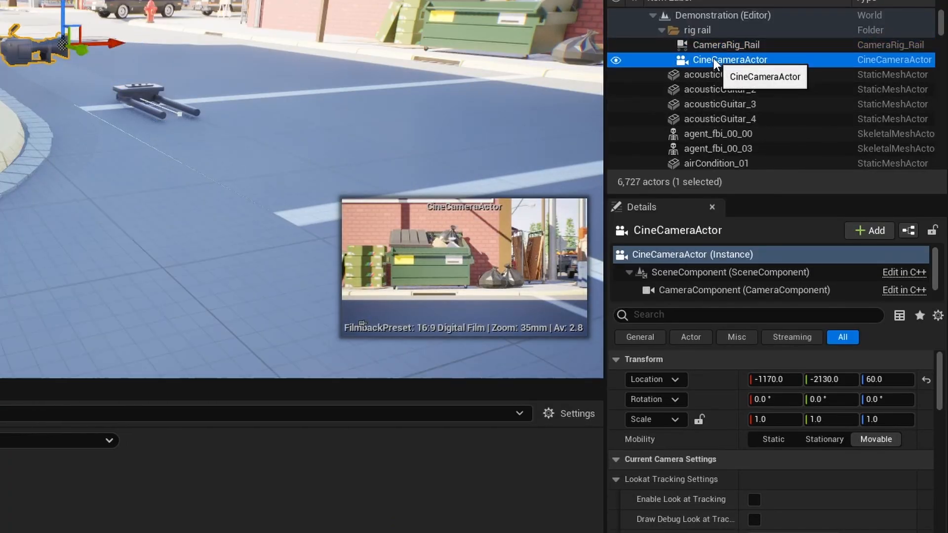
{"action": "left_click_drag", "start_coordinate": [713, 58], "coordinate": [733, 45]}
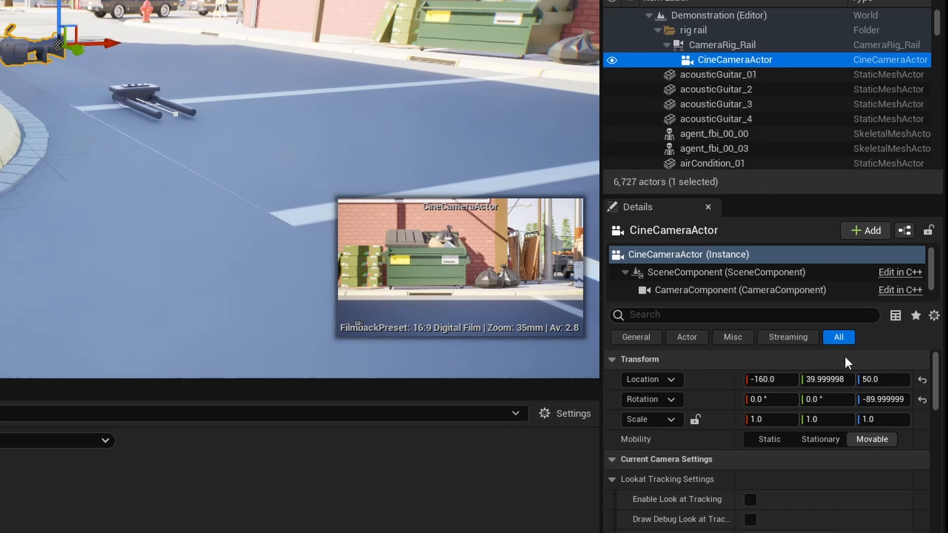
{"action": "left_click", "coordinate": [922, 380]}
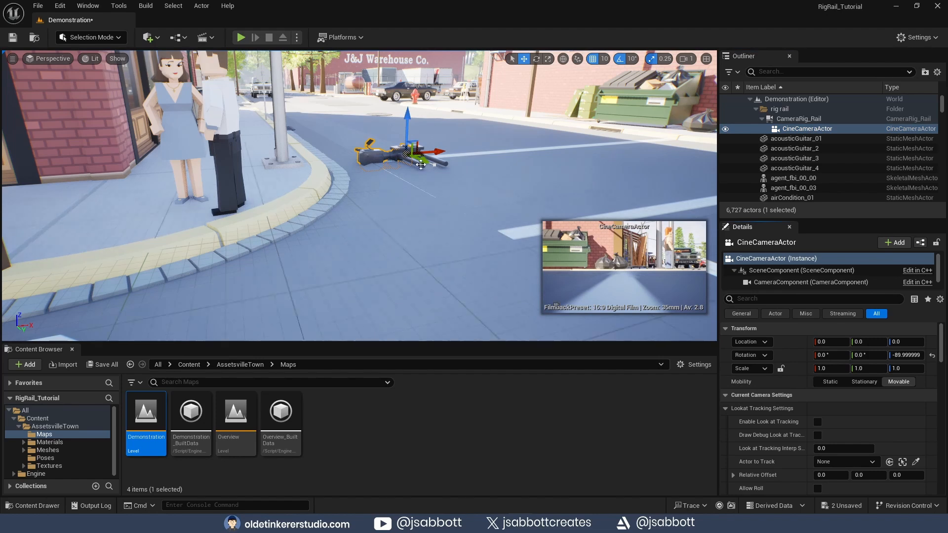
- Raise the camera to about 30 units above the rail and rotate it to face forward
{"action": "scroll", "coordinate": [420, 164], "scroll_direction": "up", "scroll_amount": 1}
{"action": "scroll", "coordinate": [421, 160], "scroll_direction": "up", "scroll_amount": 1}
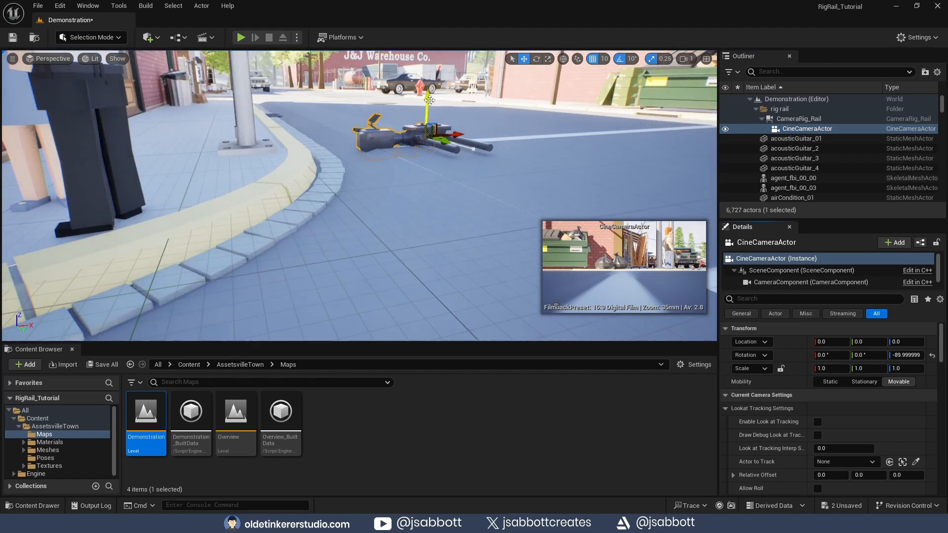
{"action": "left_click_drag", "start_coordinate": [428, 100], "coordinate": [426, 77]}
{"action": "left_click", "coordinate": [536, 59]}
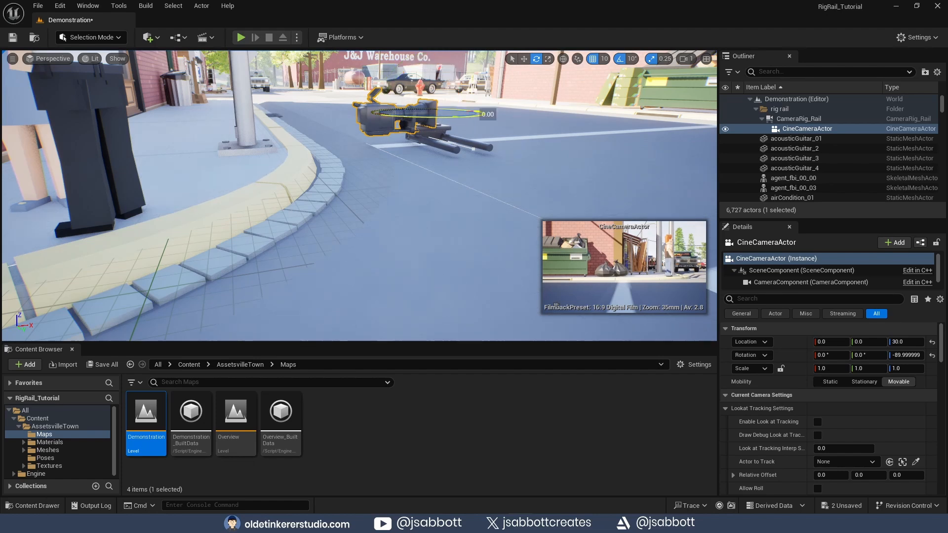
{"action": "left_click_drag", "start_coordinate": [446, 116], "coordinate": [467, 111]}
{"action": "key", "text": "w"}
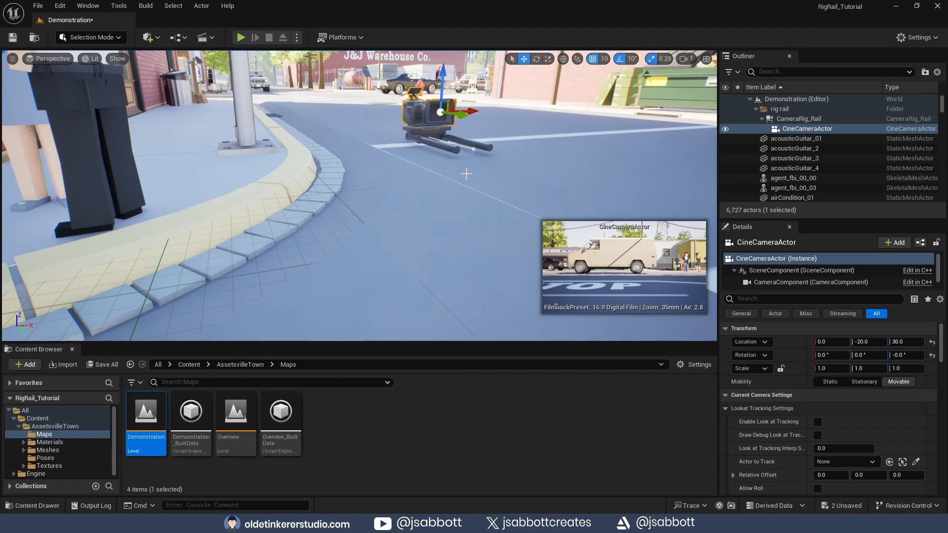
- Select CameraRig_Rail, scrub its Current Position on Rail, then set it back to 0
{"action": "scroll", "coordinate": [466, 173], "scroll_direction": "down", "scroll_amount": 2}
{"action": "left_click", "coordinate": [798, 118]}
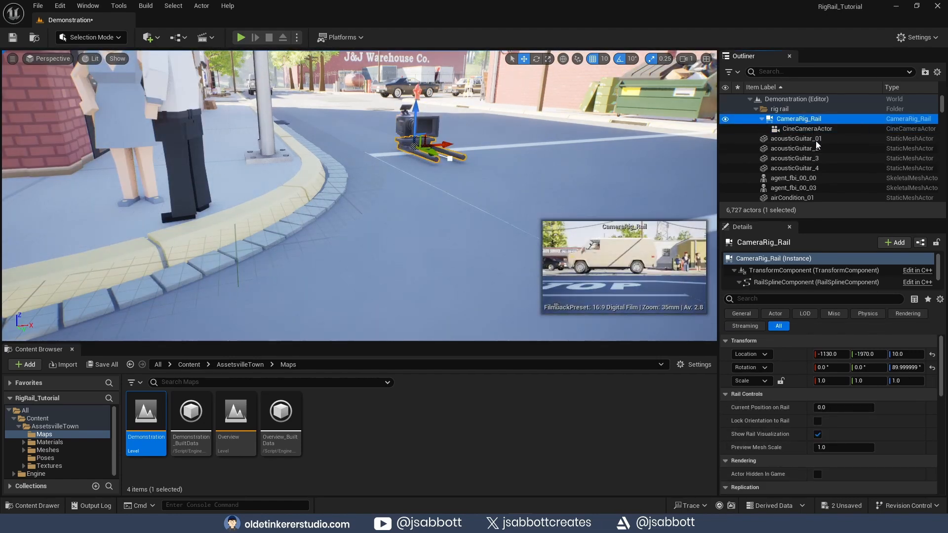
{"action": "mouse_move", "coordinate": [822, 407]}
{"action": "left_mouse_down"}
{"action": "mouse_move", "coordinate": [846, 408]}
{"action": "mouse_move", "coordinate": [827, 407]}
{"action": "left_mouse_up"}
{"action": "left_click", "coordinate": [826, 407]}
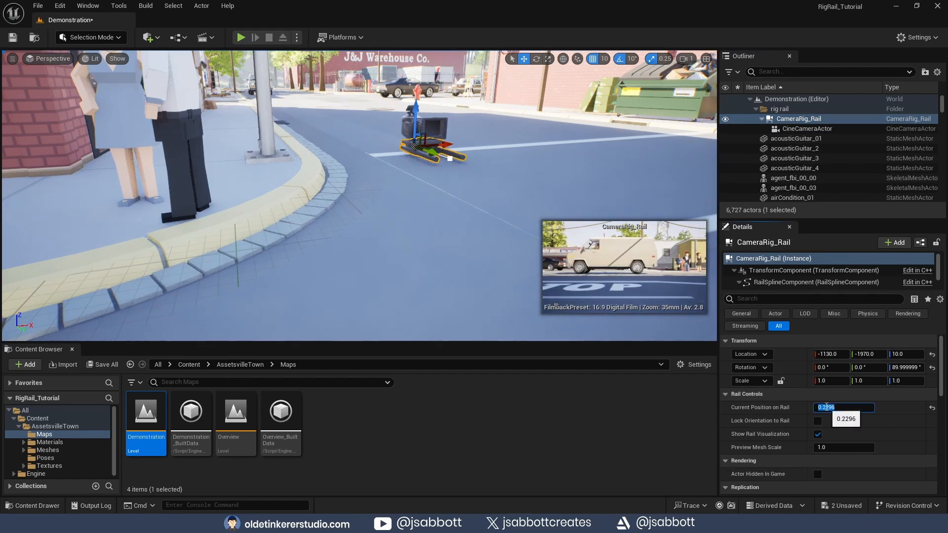
{"action": "type", "text": "0"}
{"action": "key", "text": "Return"}
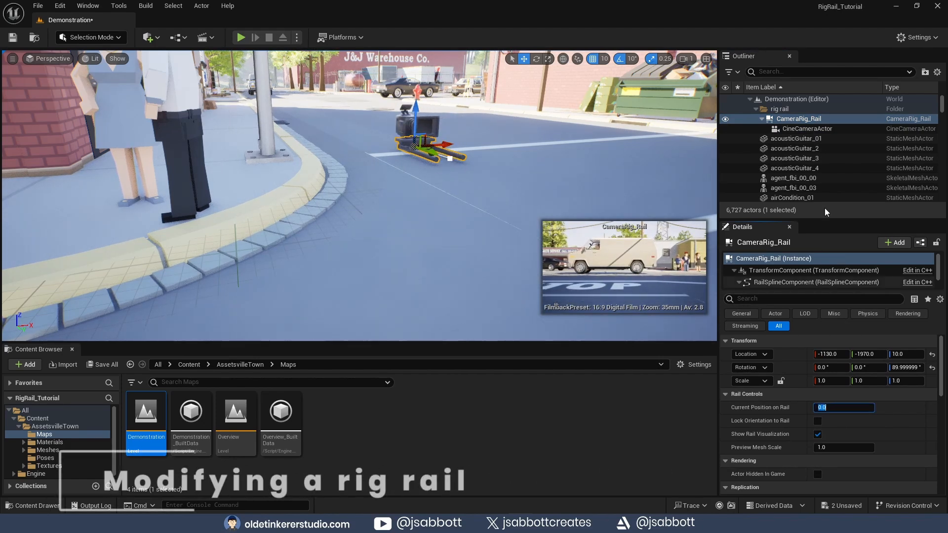
- Select the rail's end spline point and extend the rail diagonally across the intersection
{"action": "left_click", "coordinate": [800, 118]}
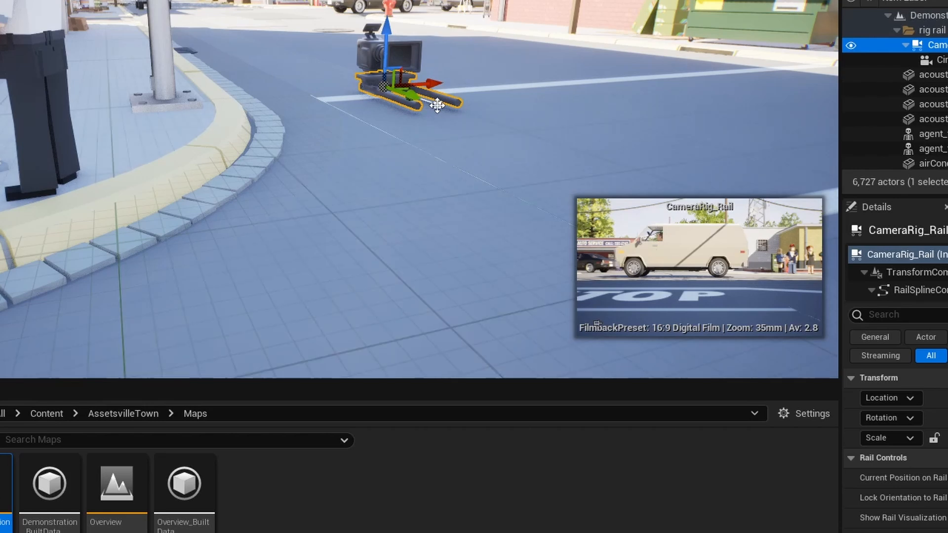
{"action": "left_click", "coordinate": [437, 105]}
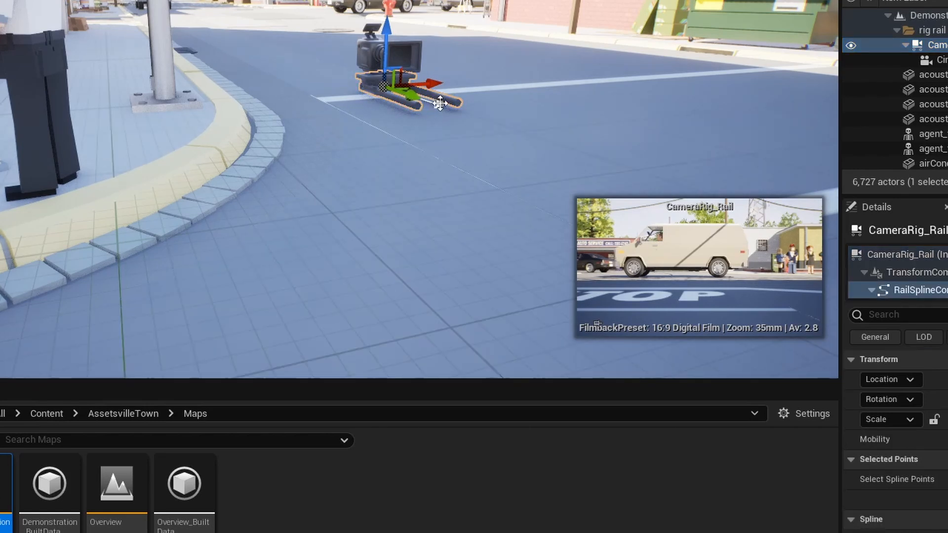
{"action": "left_click", "coordinate": [438, 105]}
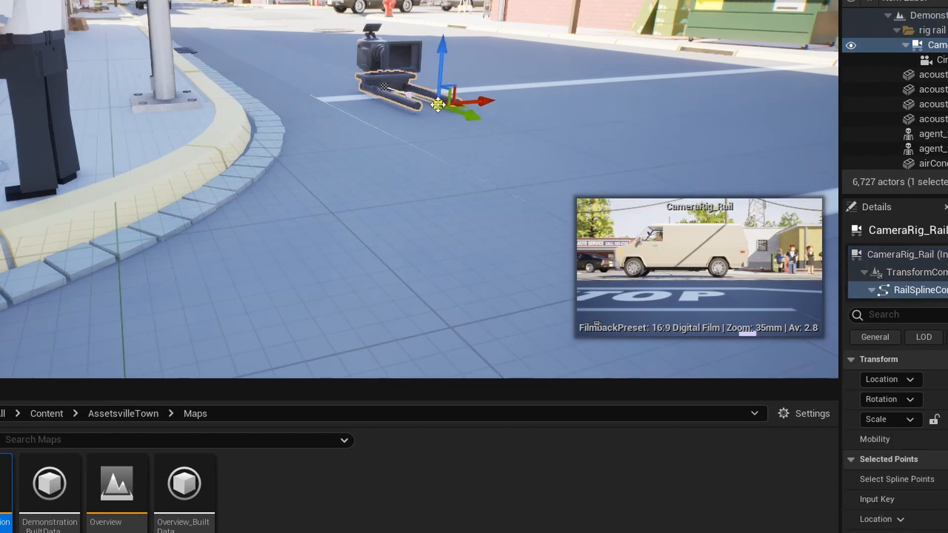
{"action": "scroll", "coordinate": [457, 136], "scroll_direction": "down", "scroll_amount": 3}
{"action": "scroll", "coordinate": [457, 136], "scroll_direction": "down", "scroll_amount": 8}
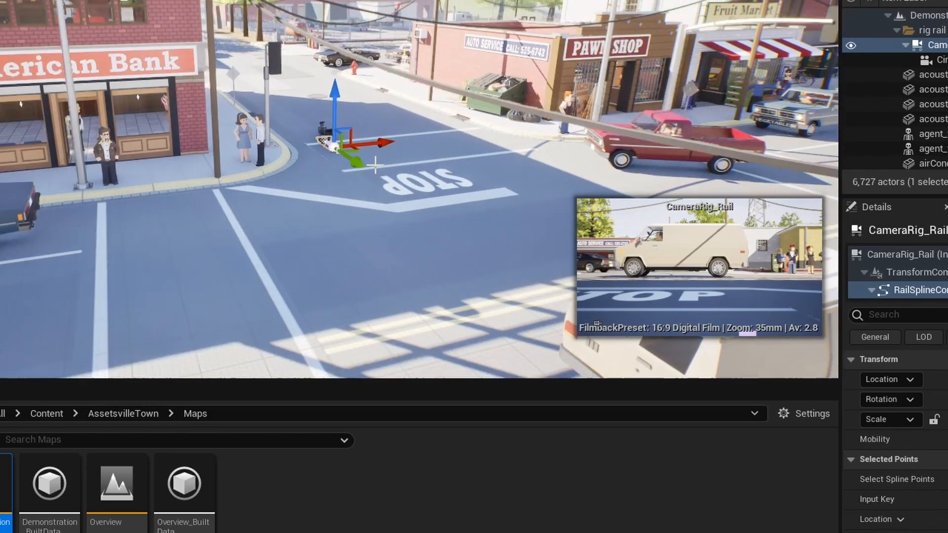
{"action": "left_click_drag", "start_coordinate": [358, 162], "coordinate": [541, 314]}
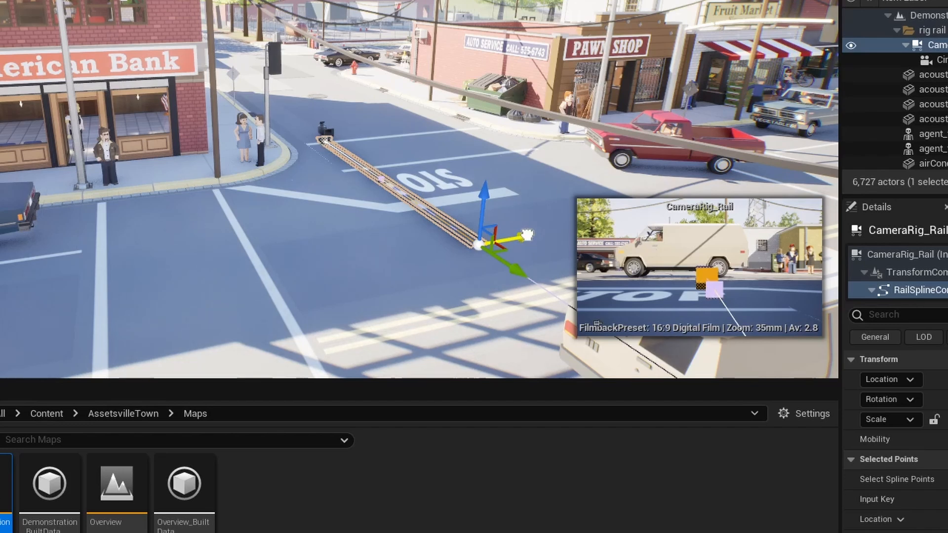
- Extend the rail with another point curving back toward the left
{"action": "left_click_drag", "start_coordinate": [527, 235], "coordinate": [305, 289]}
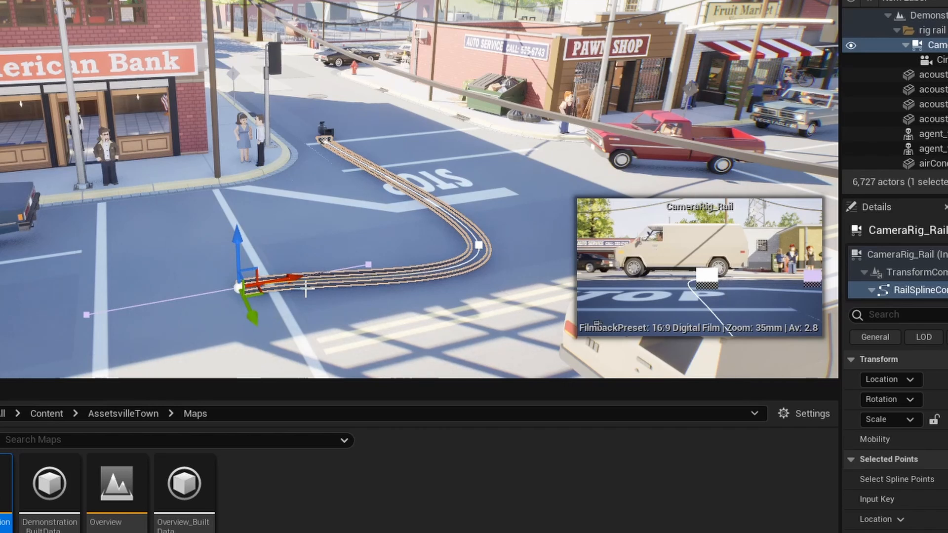
{"action": "scroll", "coordinate": [398, 304], "scroll_direction": "up", "scroll_amount": 2}
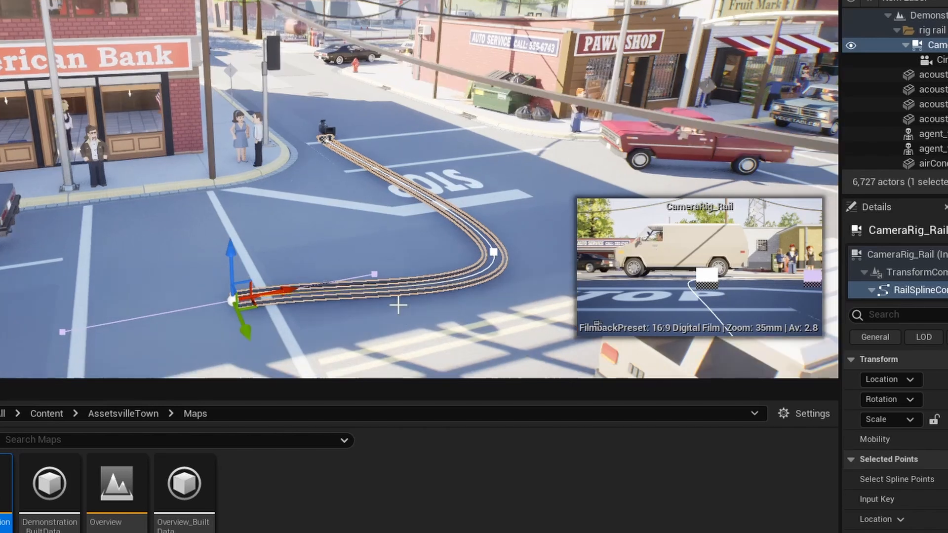
{"action": "scroll", "coordinate": [398, 305], "scroll_direction": "up", "scroll_amount": 1}
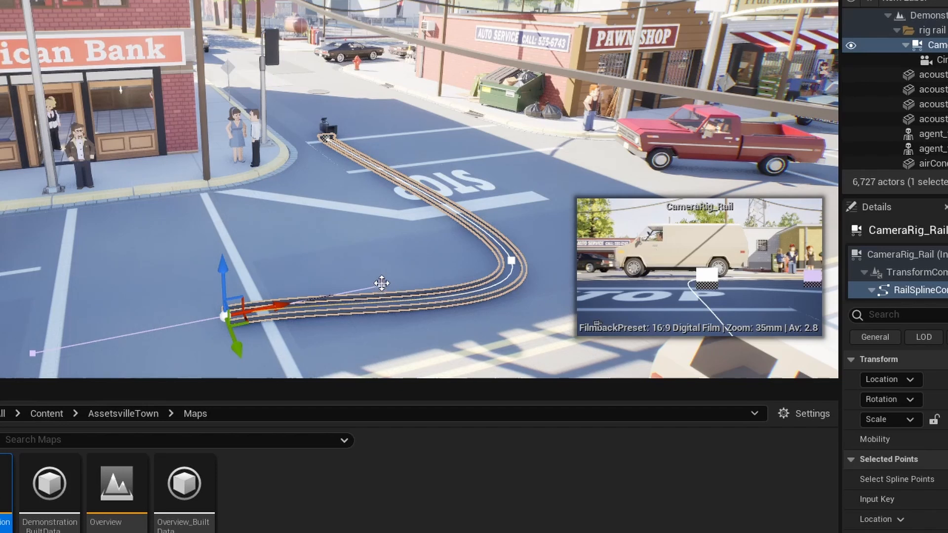
- Nudge the rail's spline points slightly to smooth the straight section
{"action": "key", "text": "s"}
{"action": "left_click", "coordinate": [379, 281]}
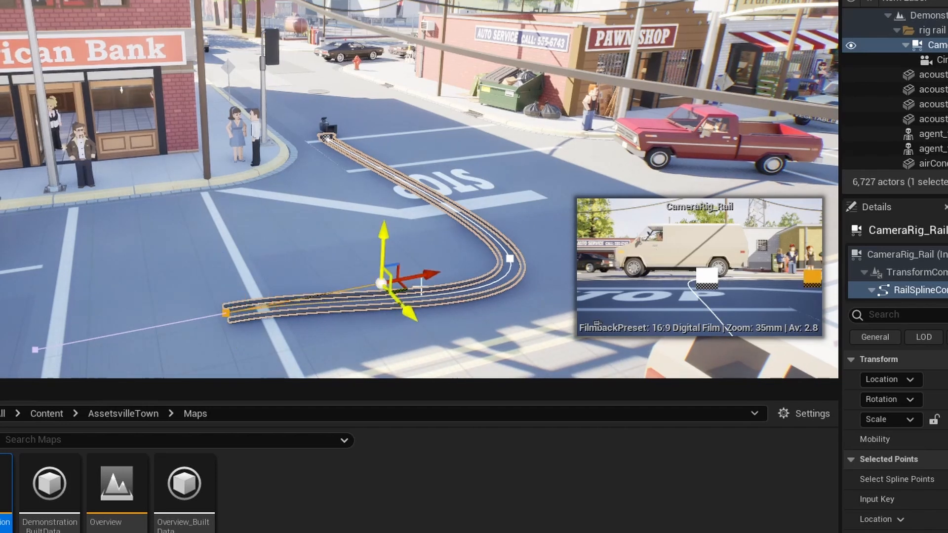
{"action": "left_click_drag", "start_coordinate": [382, 282], "coordinate": [383, 295]}
{"action": "left_click", "coordinate": [226, 314]}
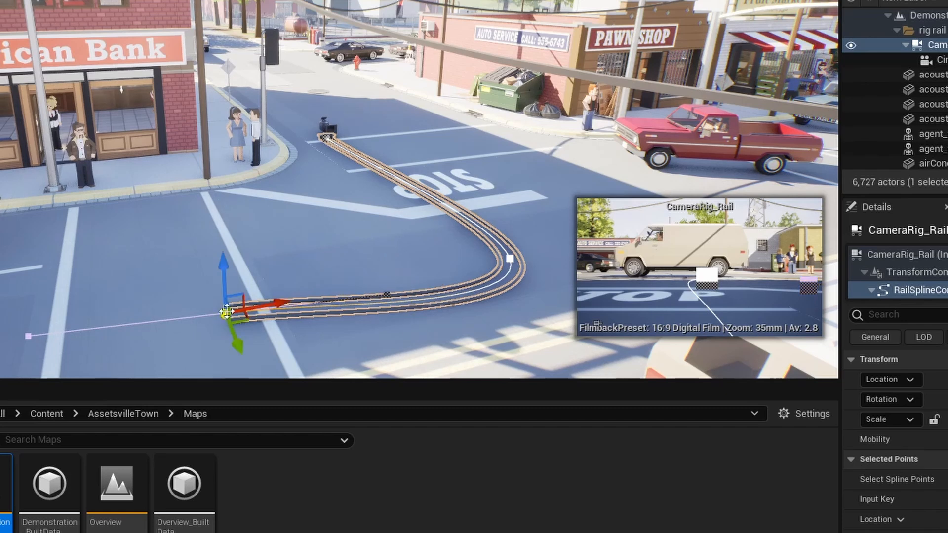
{"action": "left_click_drag", "start_coordinate": [237, 347], "coordinate": [242, 354]}
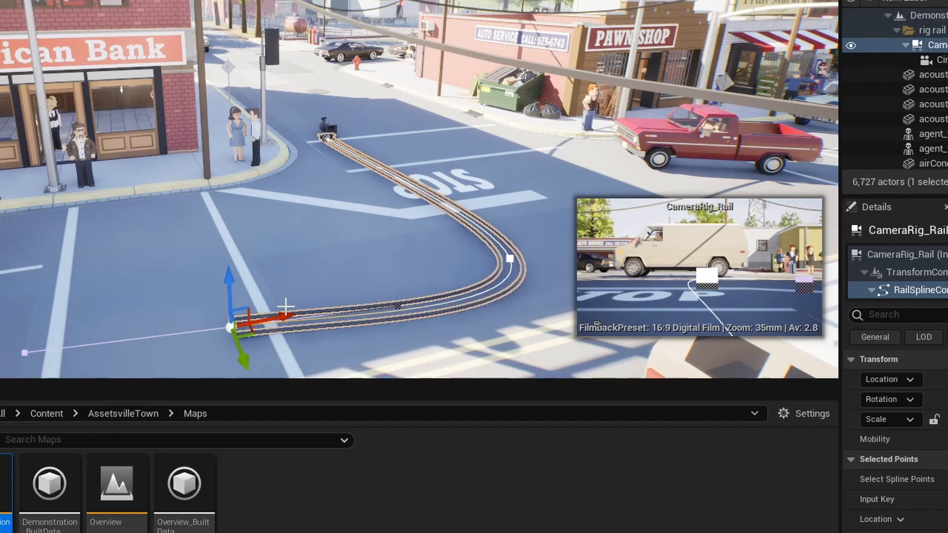
- Select the point at the bend and move it slightly to reshape the curve
{"action": "left_click", "coordinate": [504, 261]}
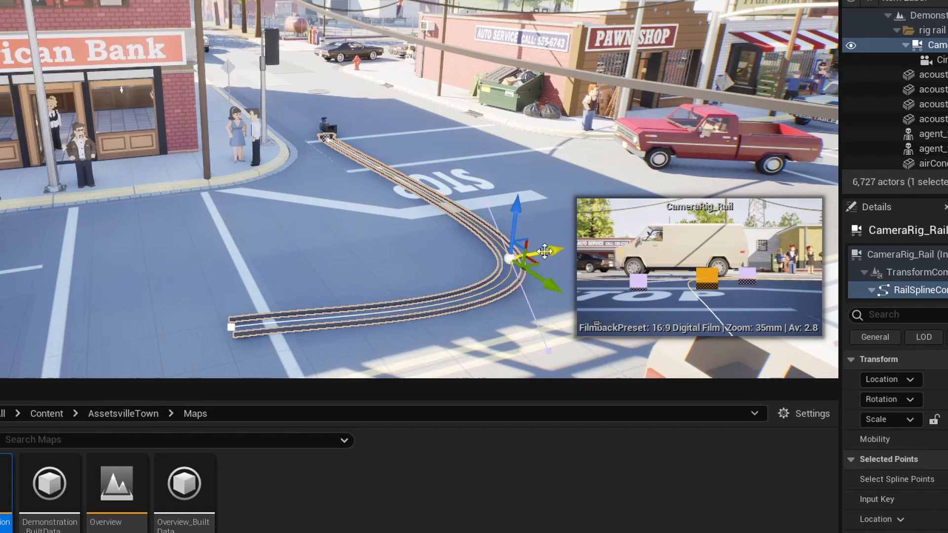
{"action": "left_click", "coordinate": [486, 203]}
{"action": "left_click_drag", "start_coordinate": [487, 203], "coordinate": [498, 190]}
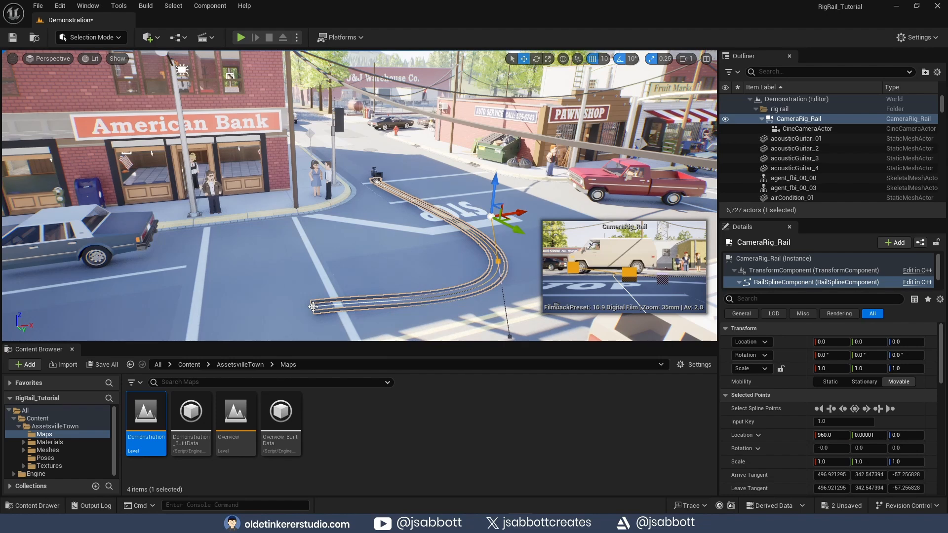
- Select the rail's end point and drag it farther down the street to about 1850 along Y
{"action": "left_click", "coordinate": [313, 307]}
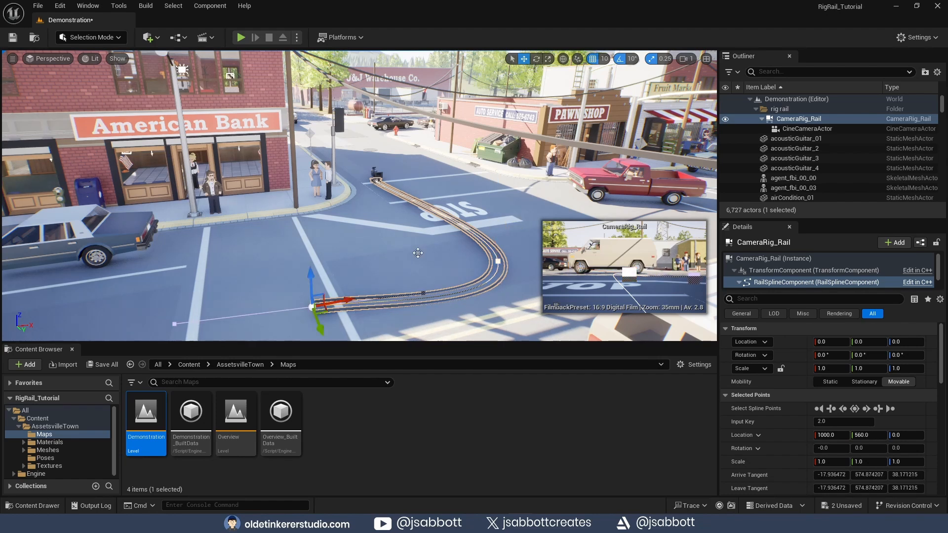
{"action": "scroll", "coordinate": [417, 252], "scroll_direction": "down", "scroll_amount": 5}
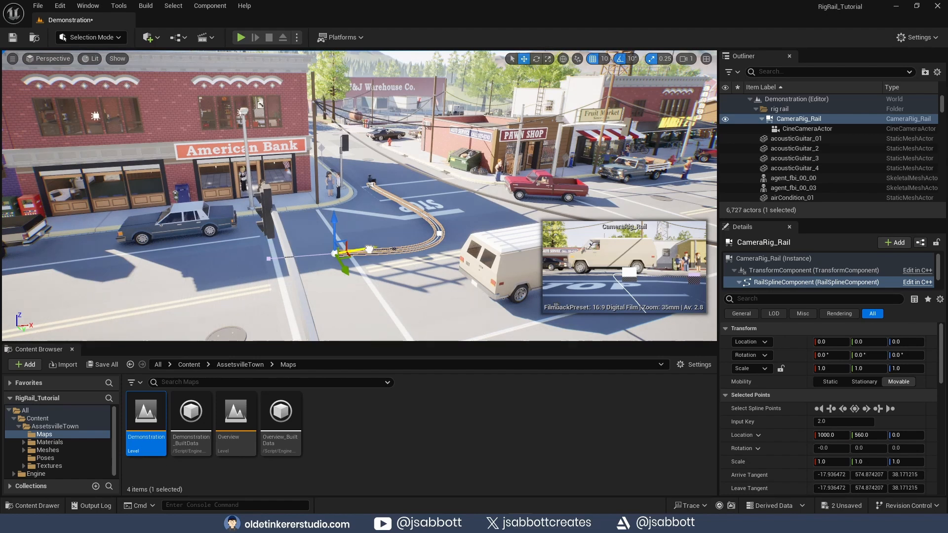
{"action": "left_click_drag", "start_coordinate": [369, 249], "coordinate": [109, 284]}
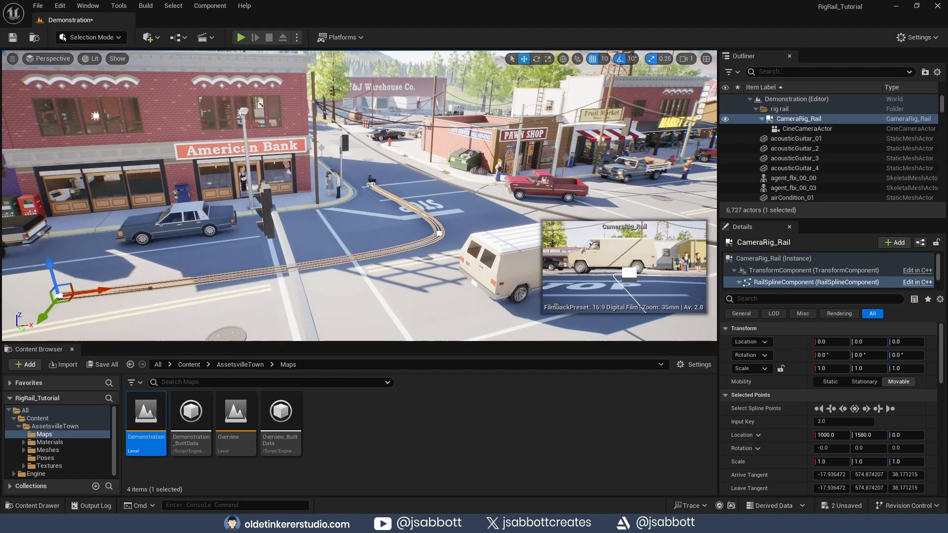
{"action": "mouse_move", "coordinate": [306, 243]}
{"action": "middle_mouse_down"}
{"action": "mouse_move", "coordinate": [356, 237]}
{"action": "mouse_move", "coordinate": [306, 243]}
{"action": "middle_mouse_up"}
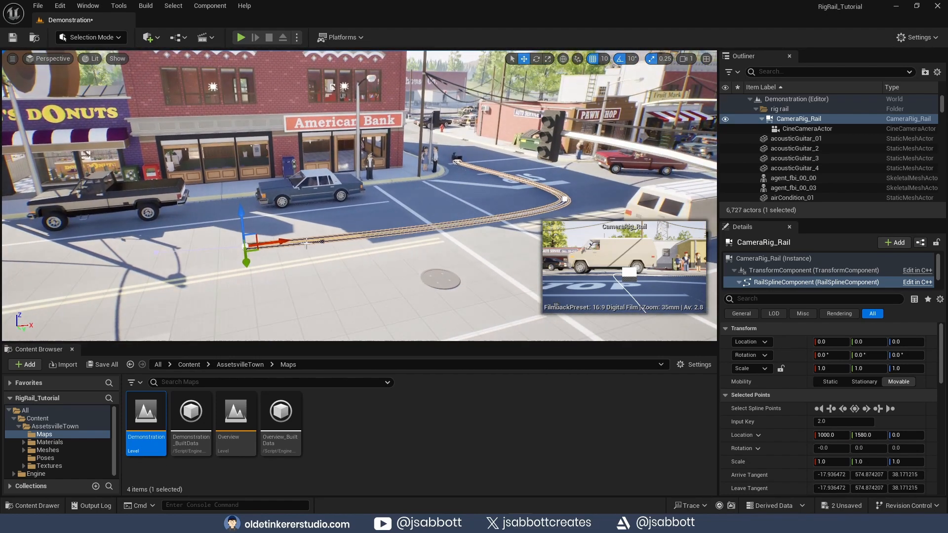
{"action": "left_click_drag", "start_coordinate": [284, 240], "coordinate": [163, 255]}
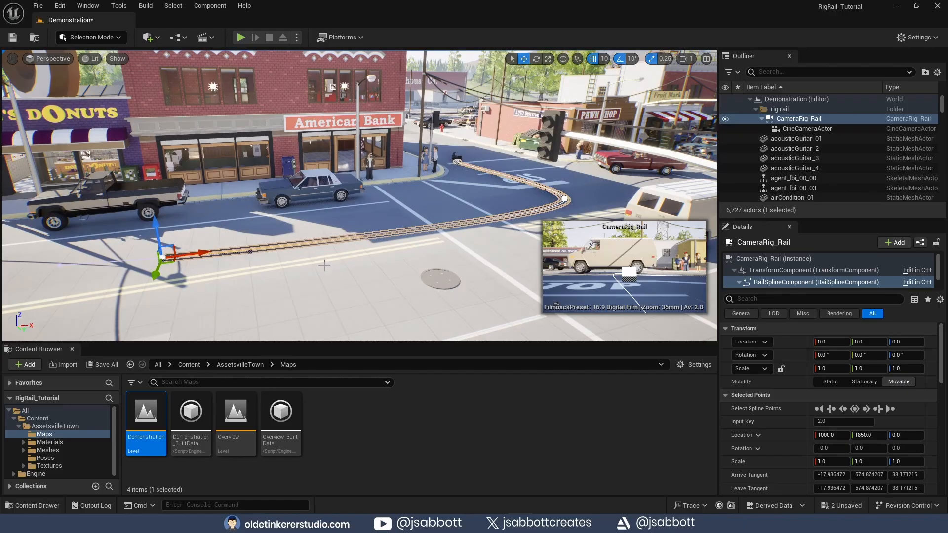
- Add a new spline point midway along the rail's straight section and nudge it slightly
{"action": "scroll", "coordinate": [324, 266], "scroll_direction": "up", "scroll_amount": 4}
{"action": "scroll", "coordinate": [329, 267], "scroll_direction": "up", "scroll_amount": 1}
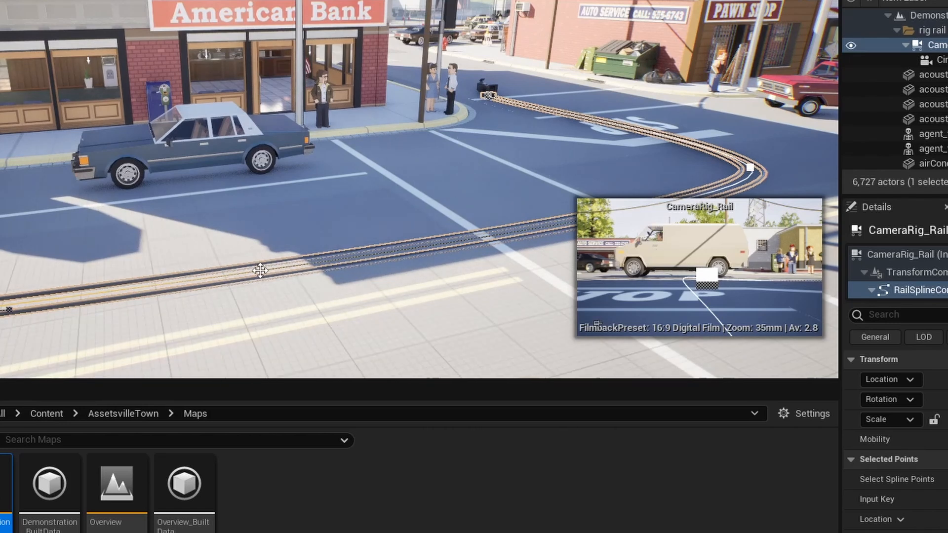
{"action": "left_click", "coordinate": [260, 270]}
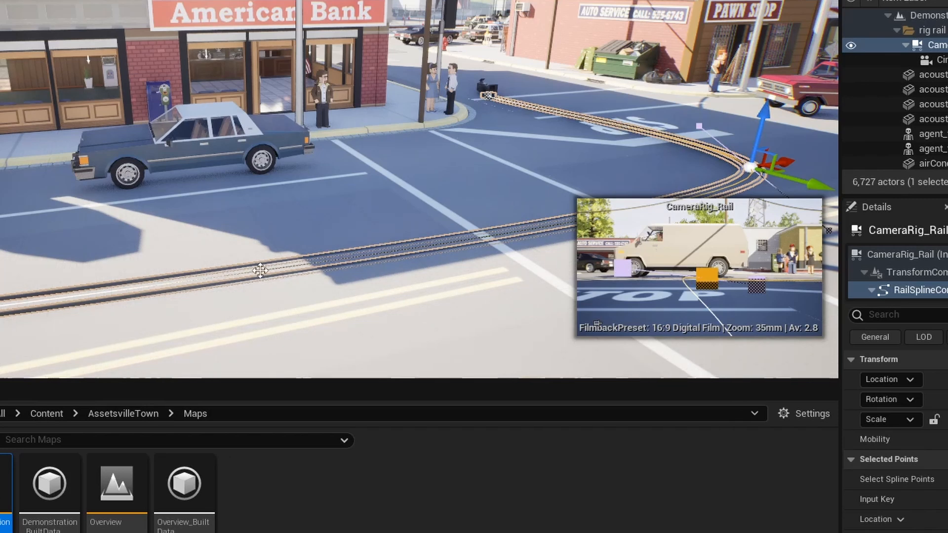
{"action": "right_click", "coordinate": [260, 271]}
{"action": "left_click", "coordinate": [337, 301]}
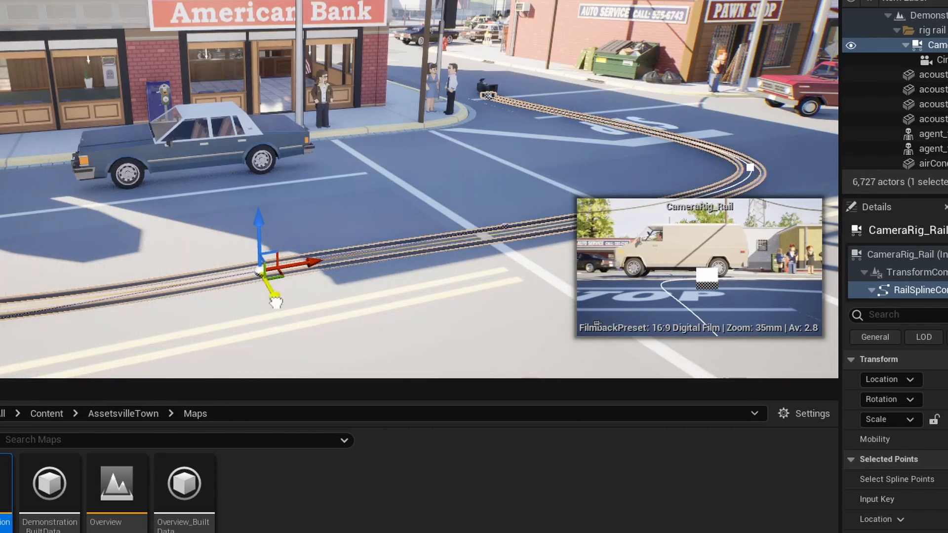
{"action": "left_click_drag", "start_coordinate": [275, 303], "coordinate": [273, 291]}
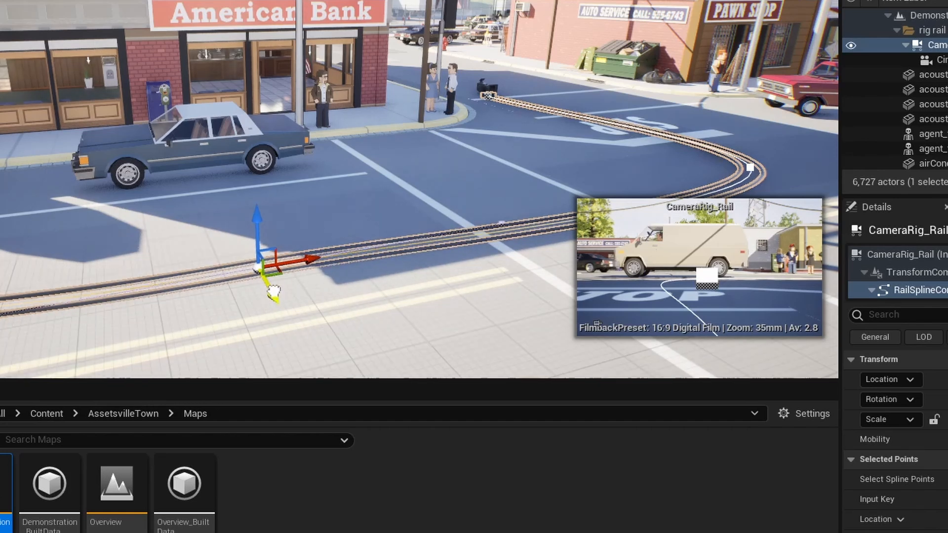
- Scrub the rig rail's Current Position on Rail to preview travel, and enable Lock Orientation to Rail
{"action": "left_click", "coordinate": [736, 44]}
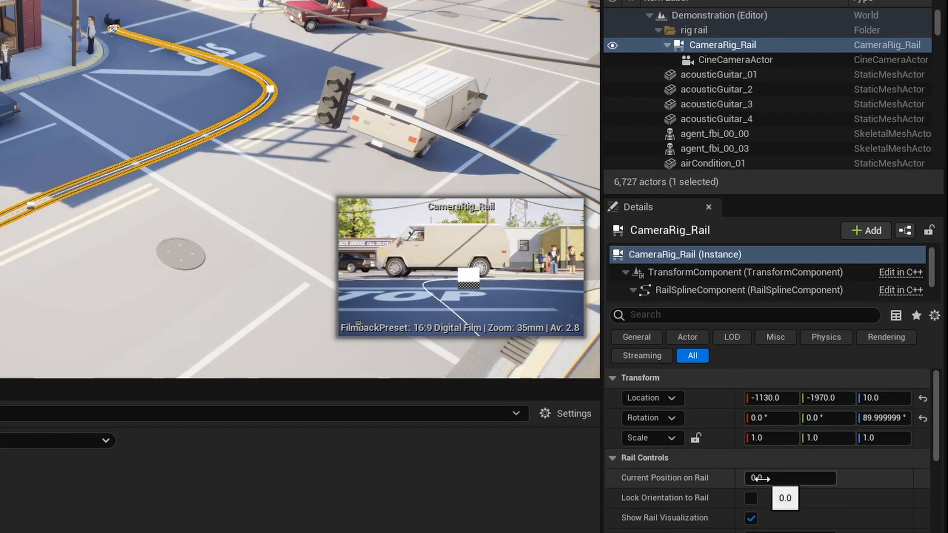
{"action": "left_click_drag", "start_coordinate": [760, 478], "coordinate": [936, 478]}
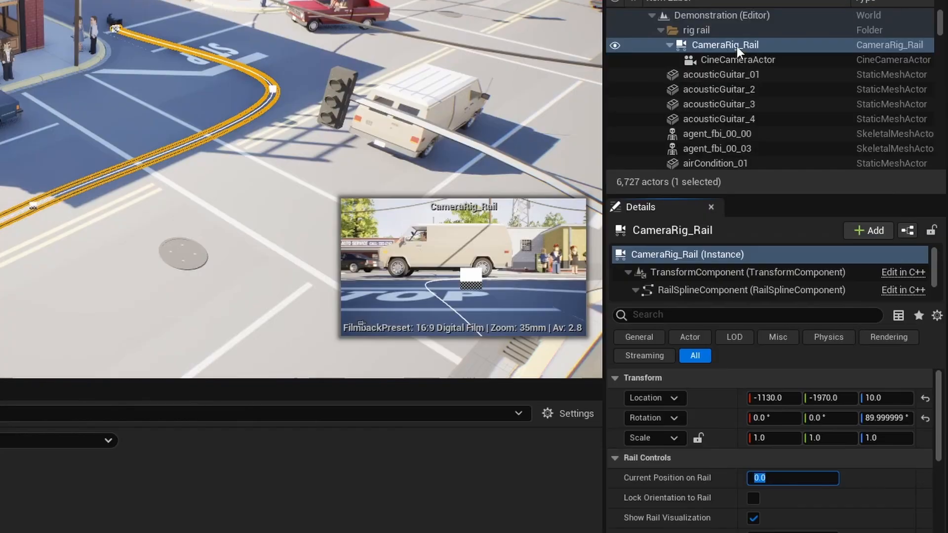
{"action": "left_click", "coordinate": [736, 47]}
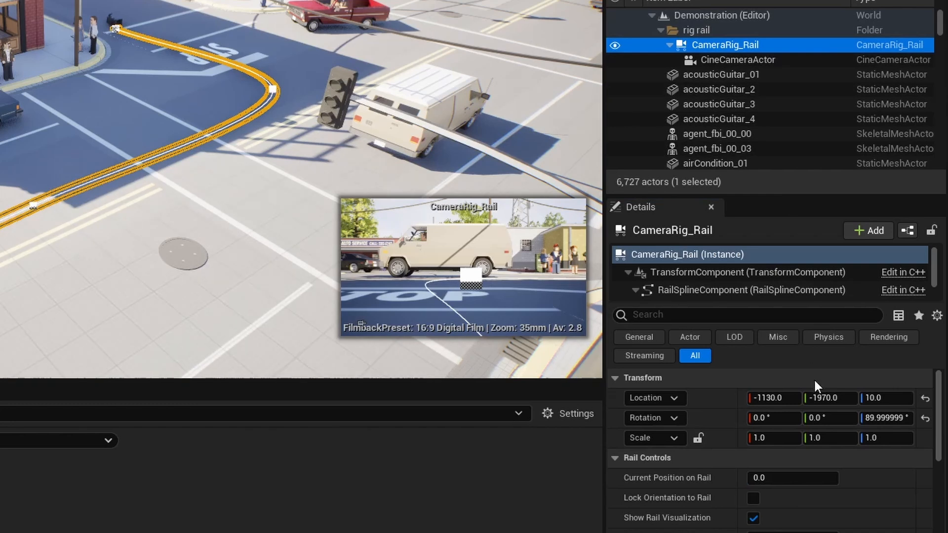
{"action": "left_click", "coordinate": [753, 499]}
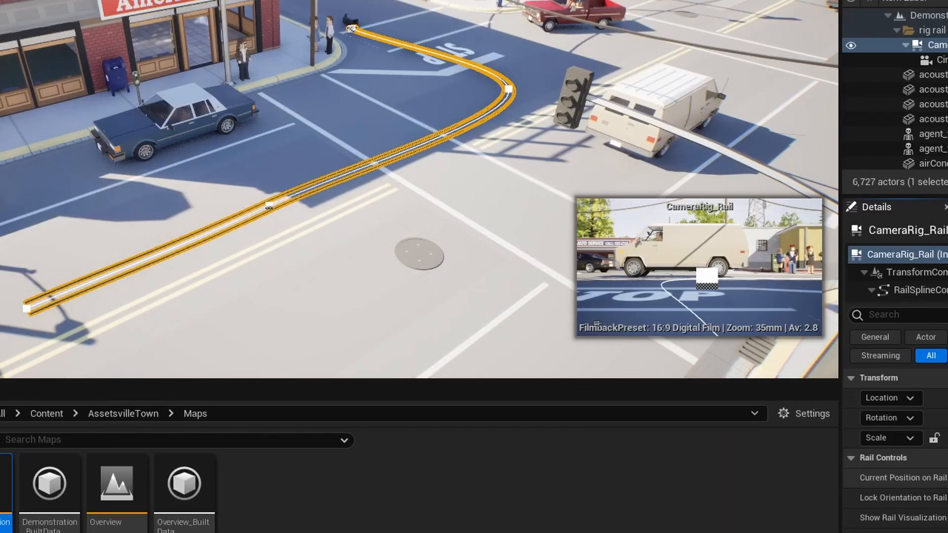
{"action": "left_click_drag", "start_coordinate": [943, 478], "coordinate": [947, 478]}
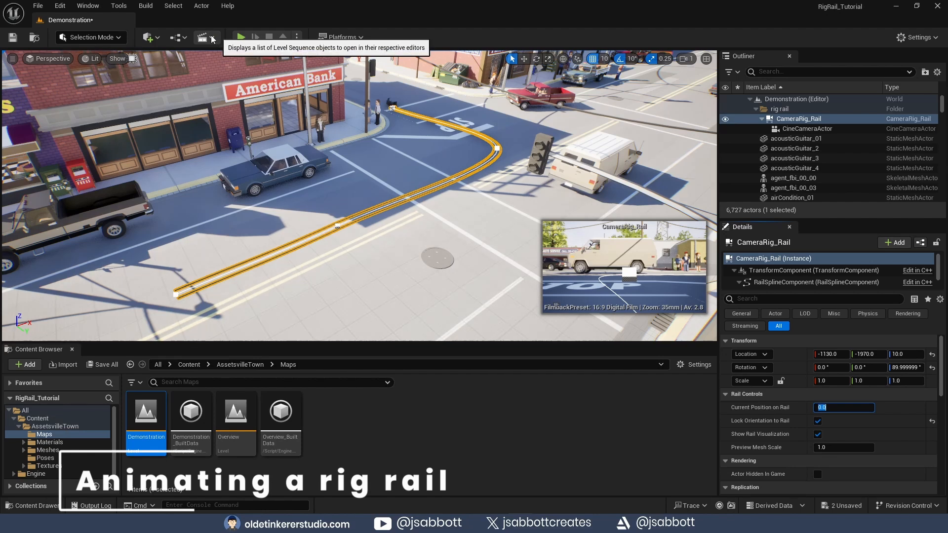
- Add a new Level Sequence to the level and save it as sequence01
{"action": "left_click", "coordinate": [213, 39]}
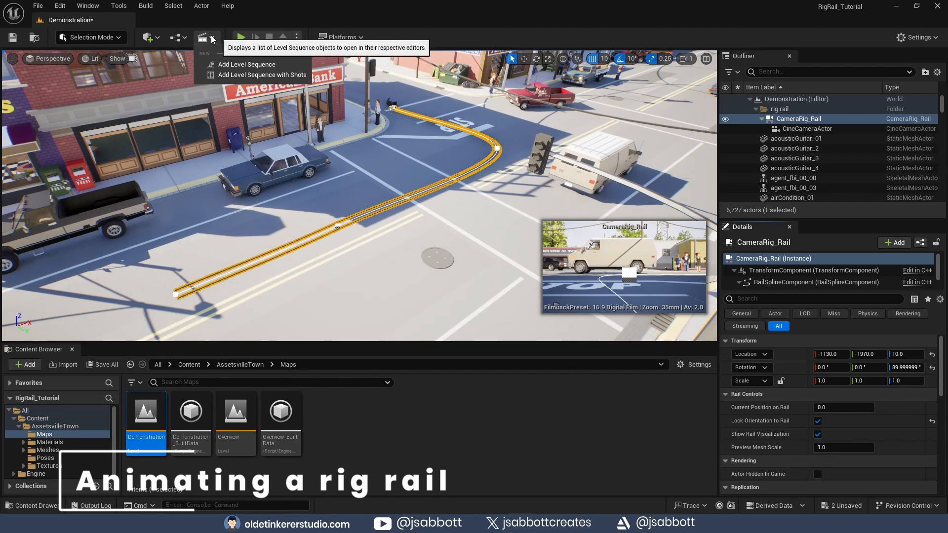
{"action": "left_click", "coordinate": [219, 66]}
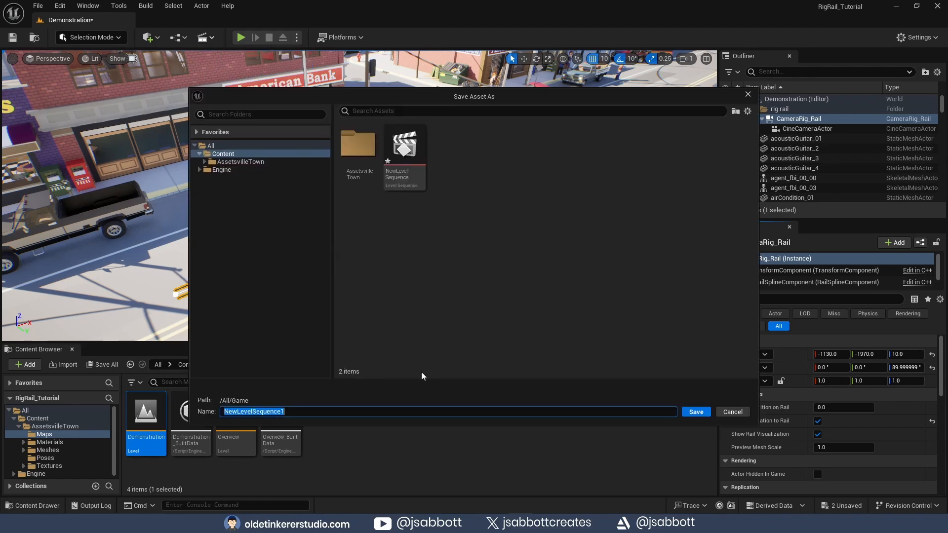
{"action": "type", "text": "sequence01"}
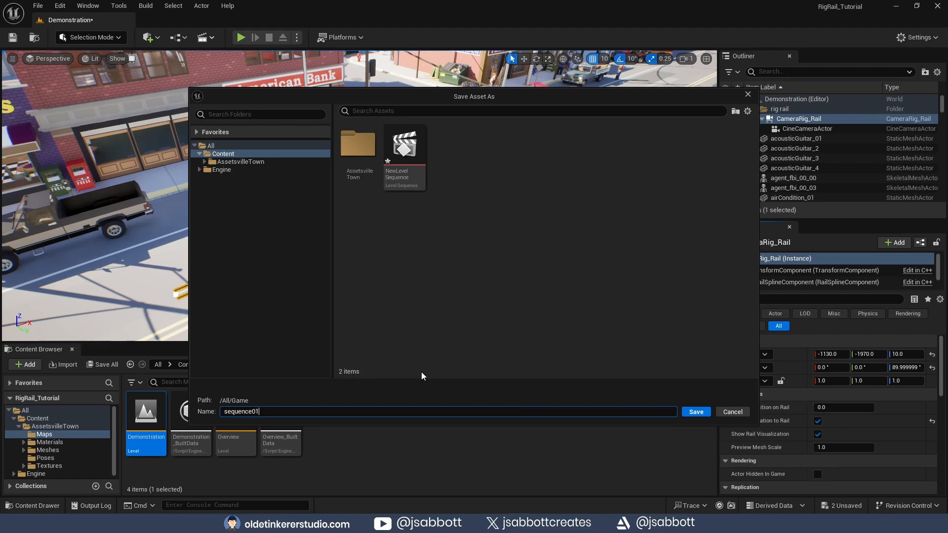
{"action": "left_click", "coordinate": [695, 411]}
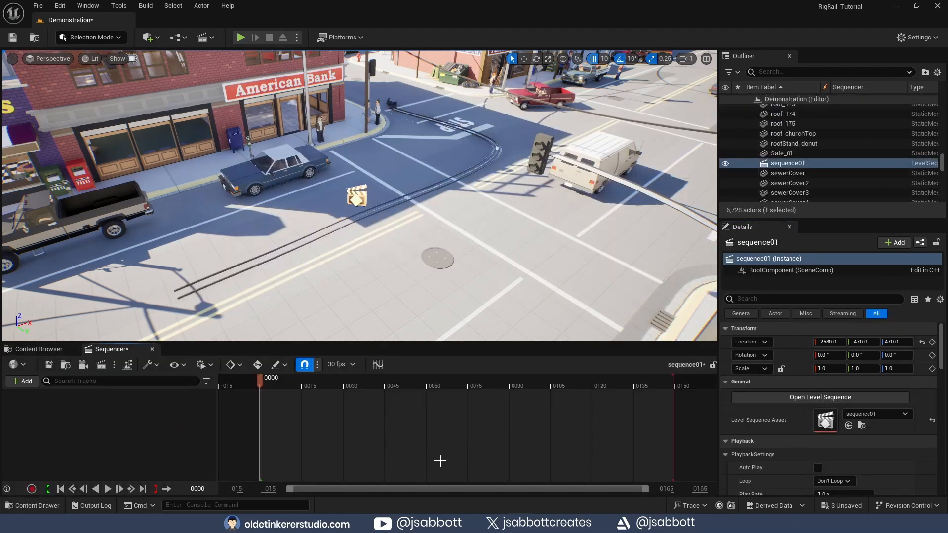
- Add the CameraRig_Rail and CineCameraActor from the outliner into the sequence
{"action": "left_click", "coordinate": [798, 129], "text": "ctrl"}
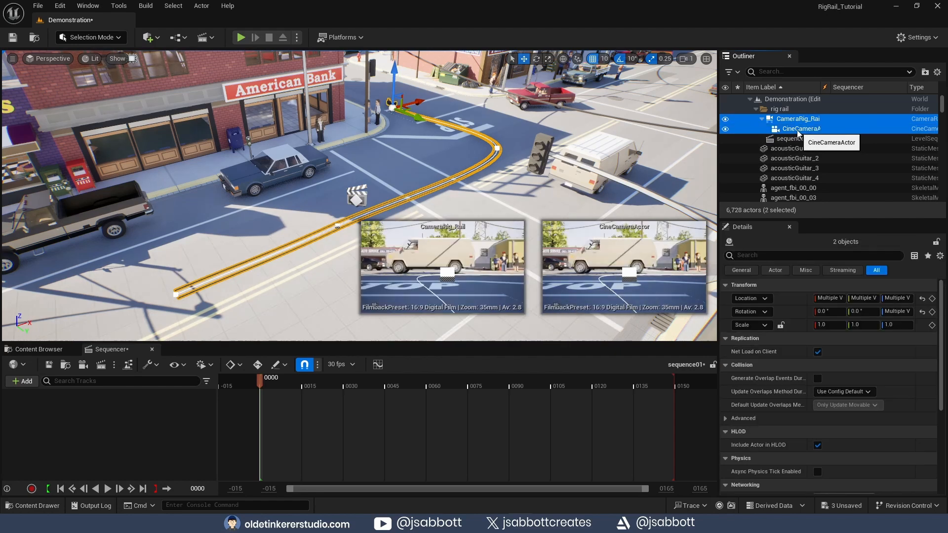
{"action": "left_click_drag", "start_coordinate": [798, 132], "coordinate": [127, 426]}
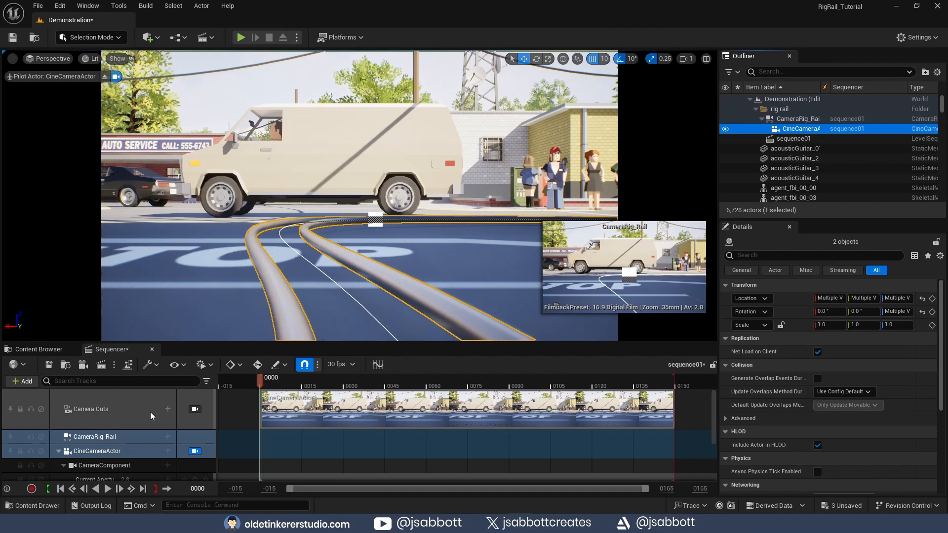
- Add a Current Position on Rail track to the CameraRig_Rail and key it at 0.0 on frame 0
{"action": "left_click", "coordinate": [144, 440]}
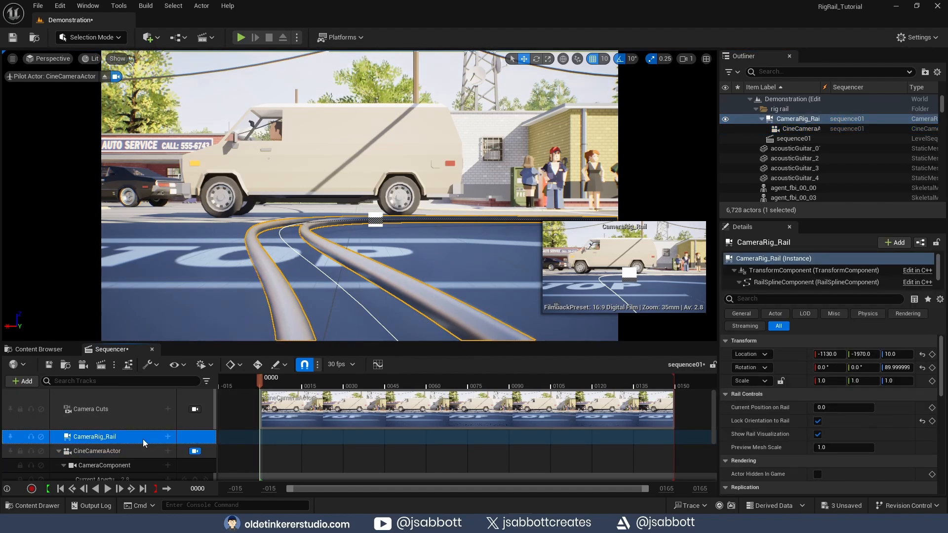
{"action": "left_click", "coordinate": [168, 438]}
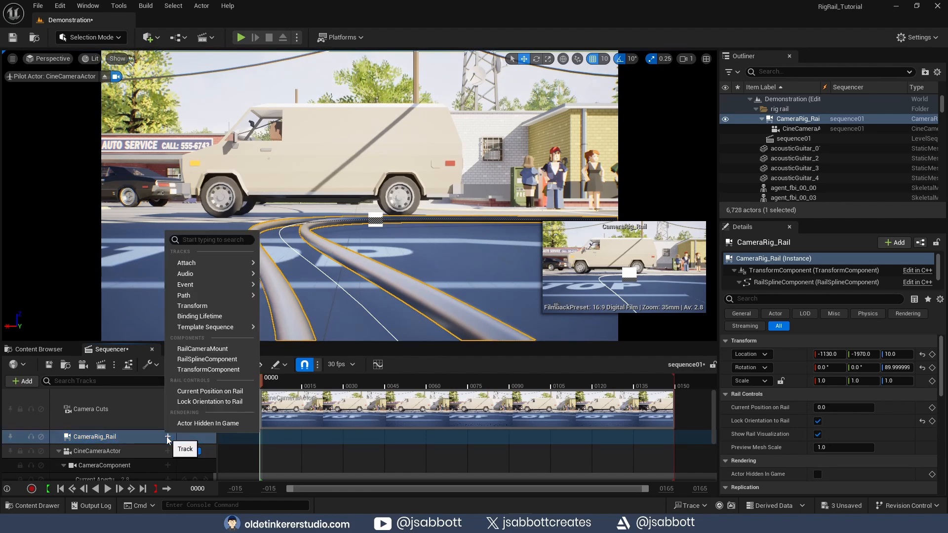
{"action": "left_click", "coordinate": [204, 393]}
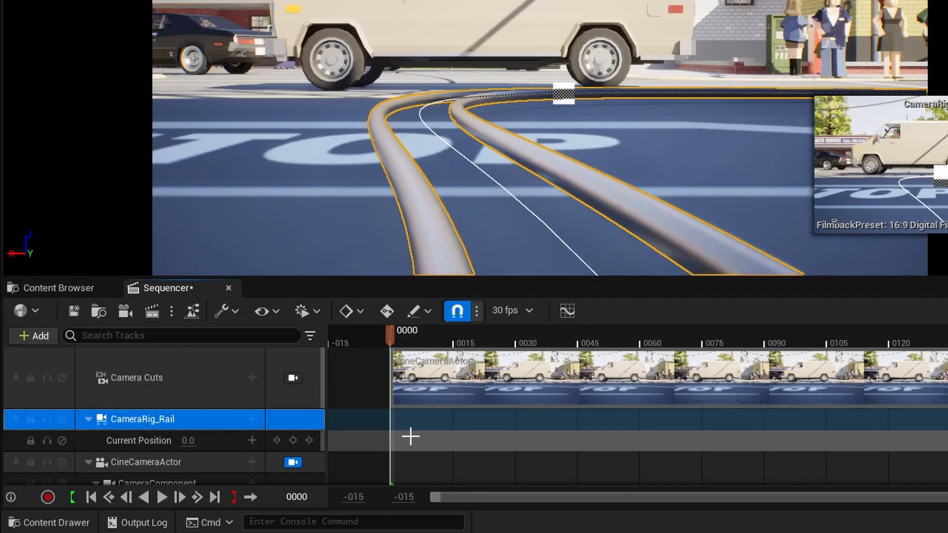
{"action": "left_click", "coordinate": [293, 440]}
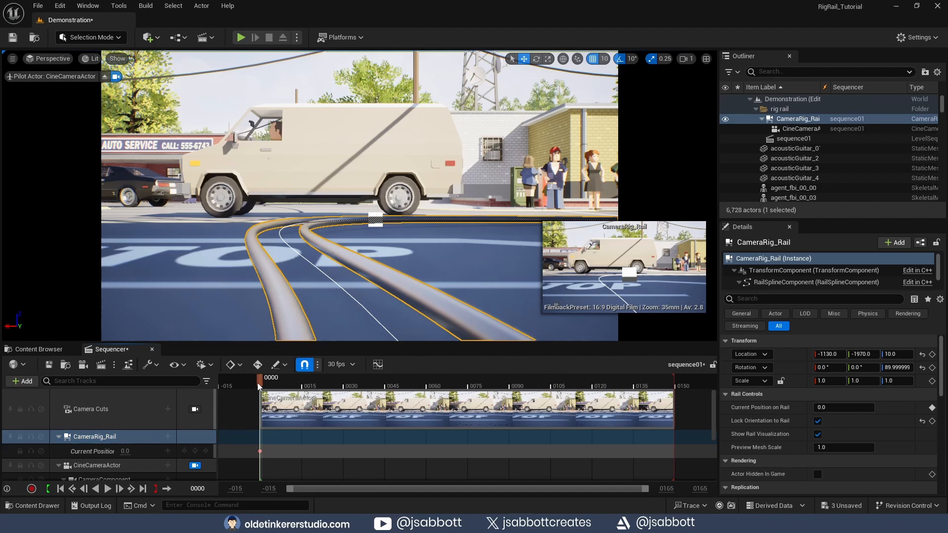
- At frame 149, set the rig rail's Current Position on Rail to 0.941601 and add a key
{"action": "left_click_drag", "start_coordinate": [389, 336], "coordinate": [947, 350]}
{"action": "left_click_drag", "start_coordinate": [690, 391], "coordinate": [676, 391]}
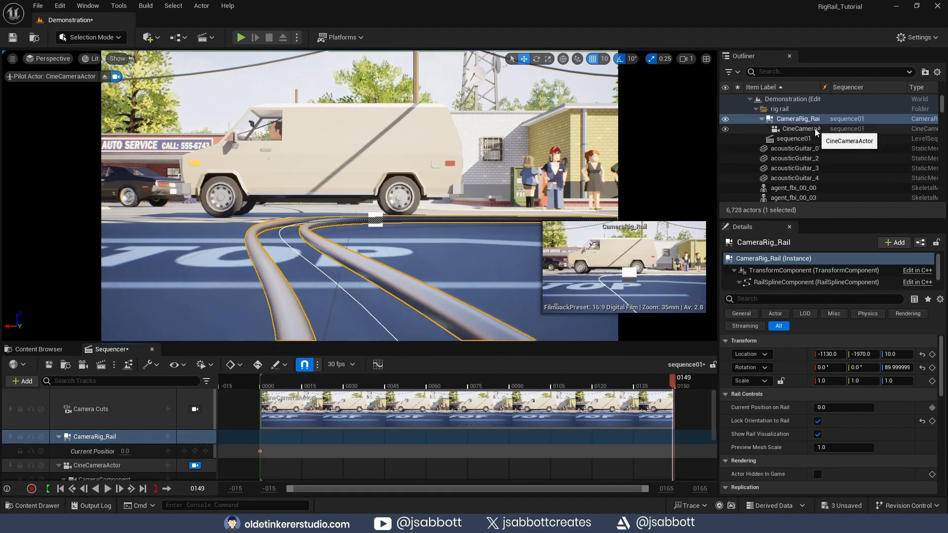
{"action": "left_click", "coordinate": [800, 128]}
{"action": "left_click", "coordinate": [800, 119]}
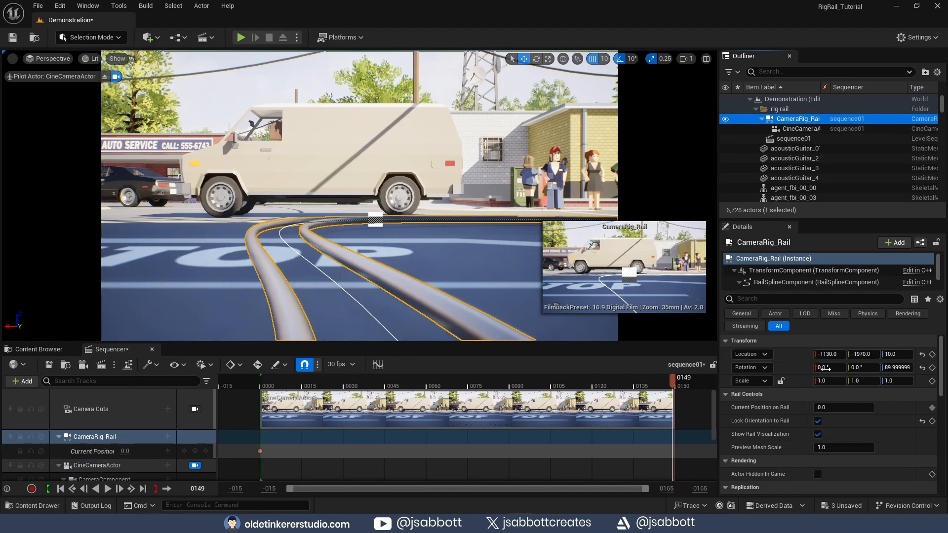
{"action": "left_click_drag", "start_coordinate": [834, 408], "coordinate": [869, 407]}
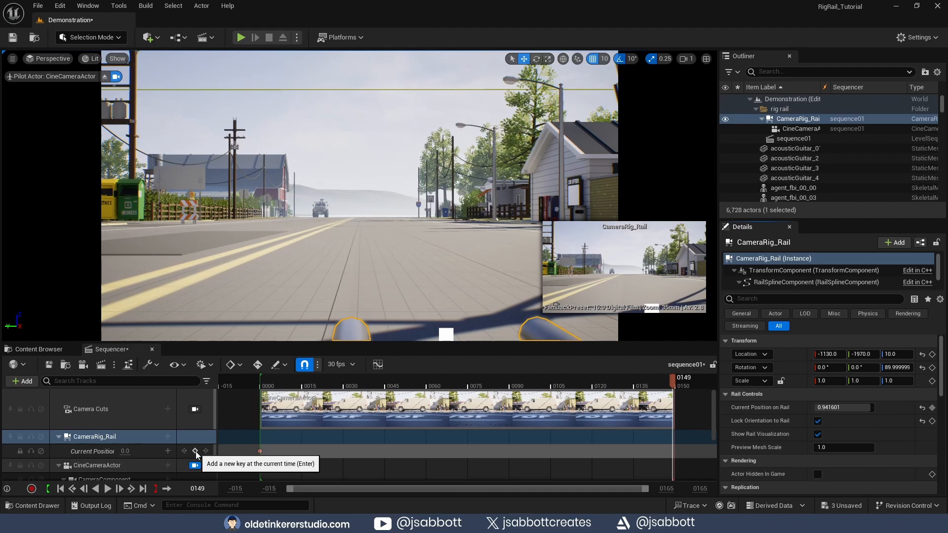
{"action": "left_click", "coordinate": [195, 451]}
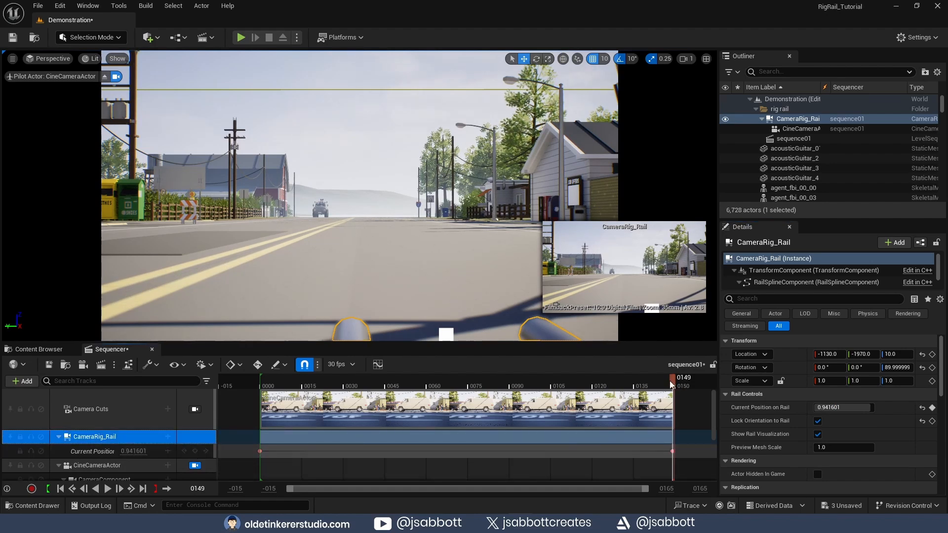
- Return the playhead to the start and play back the sequence to review the camera move
{"action": "left_click_drag", "start_coordinate": [673, 385], "coordinate": [262, 404]}
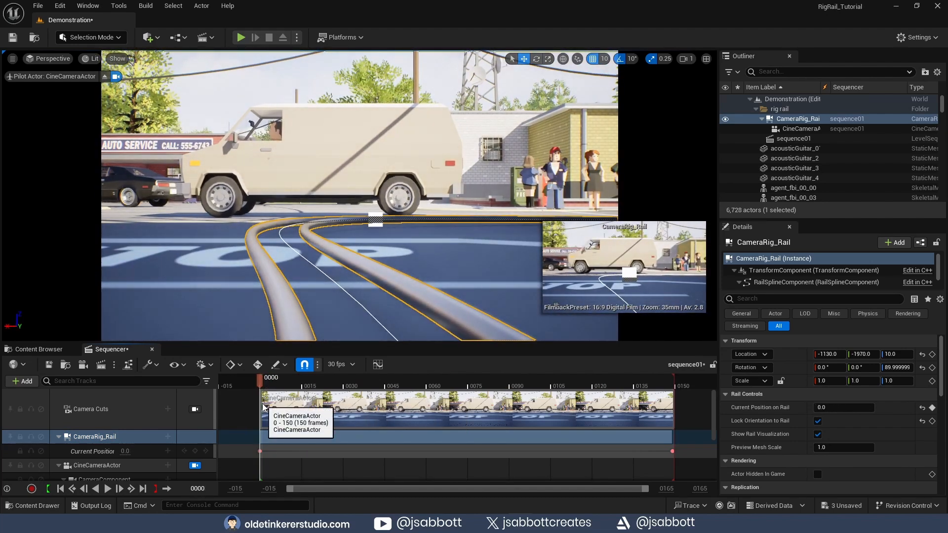
{"action": "left_click", "coordinate": [108, 489]}
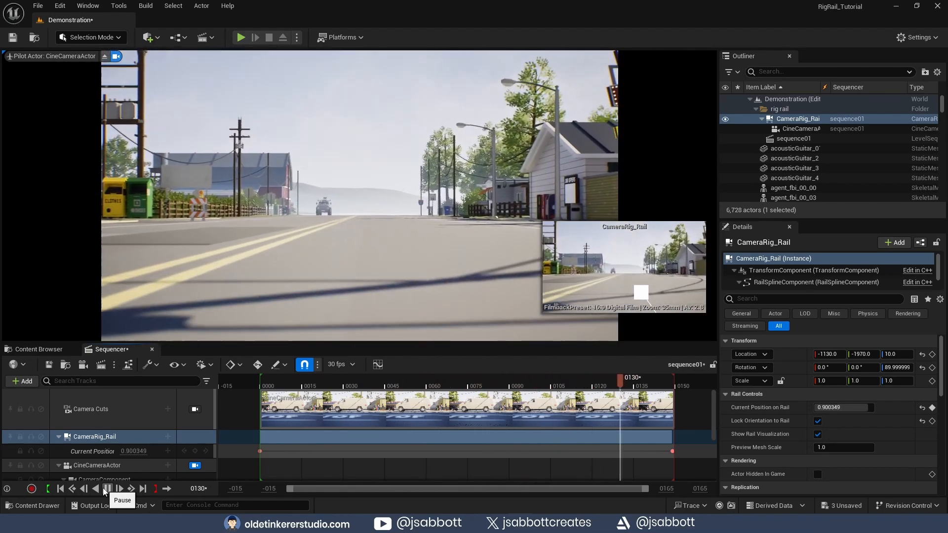
{"action": "left_click", "coordinate": [107, 489]}
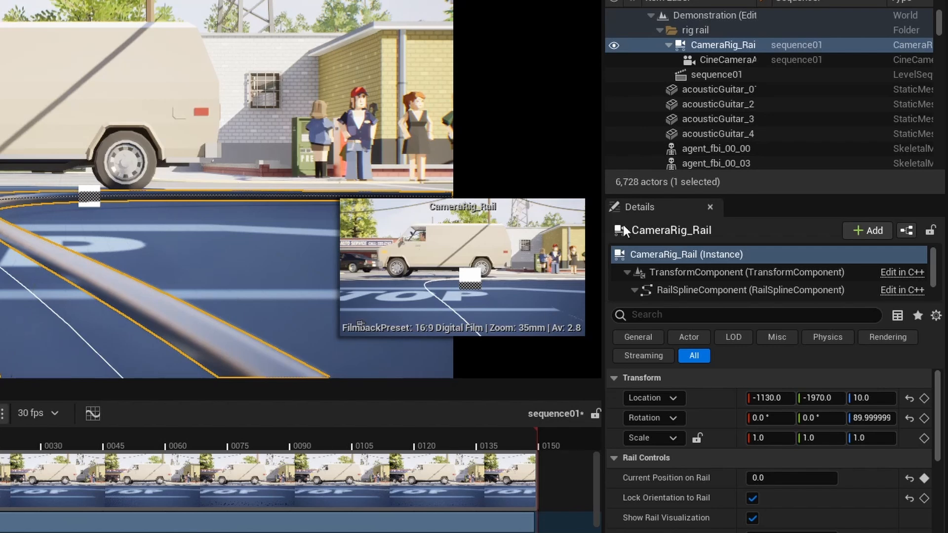
- Enable Look at Tracking on the Cine Camera Actor, pick the van veh_Van_7 as Actor to Track, and play the sequence
{"action": "left_click", "coordinate": [731, 59]}
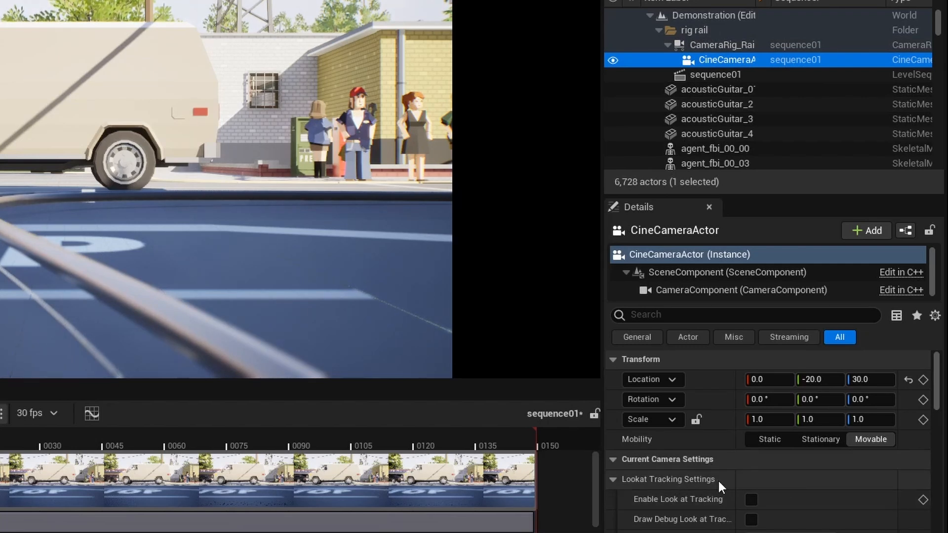
{"action": "left_click", "coordinate": [750, 500]}
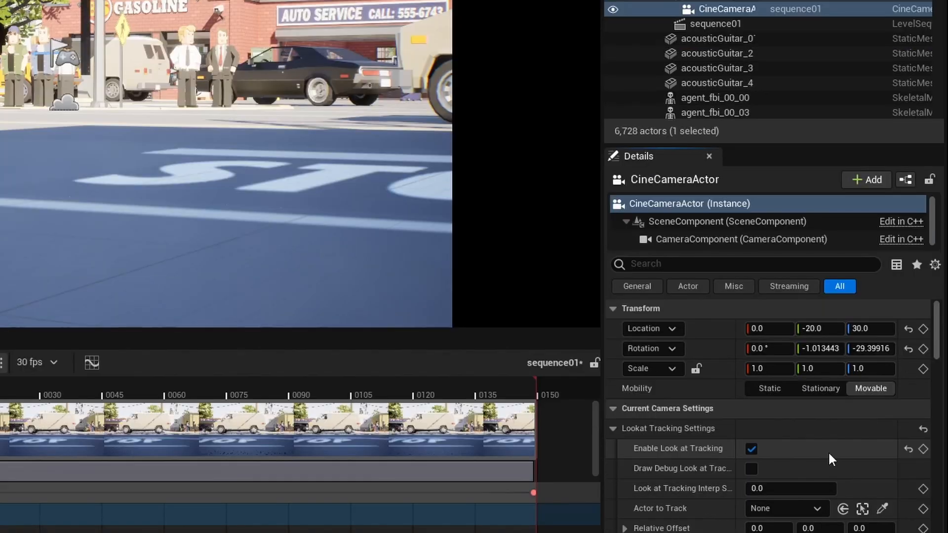
{"action": "left_click", "coordinate": [883, 508]}
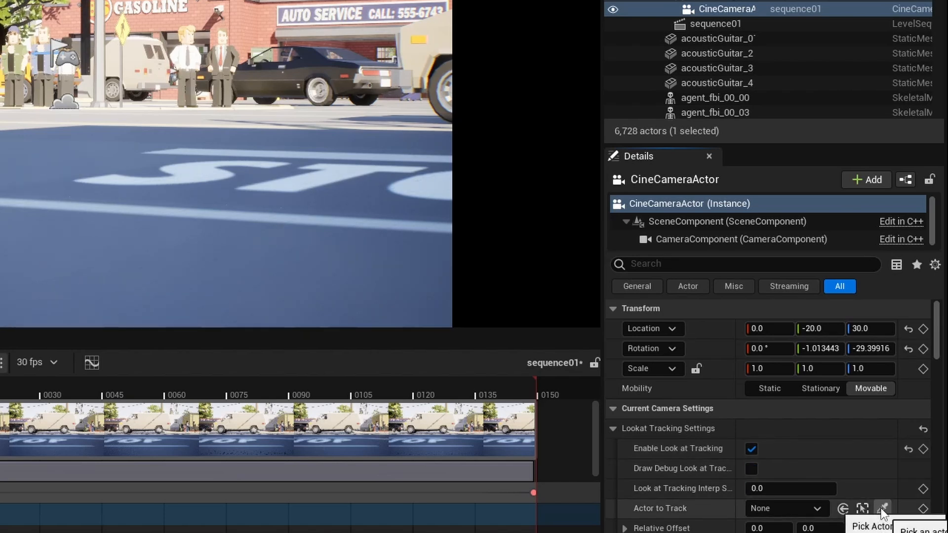
{"action": "left_click", "coordinate": [423, 51]}
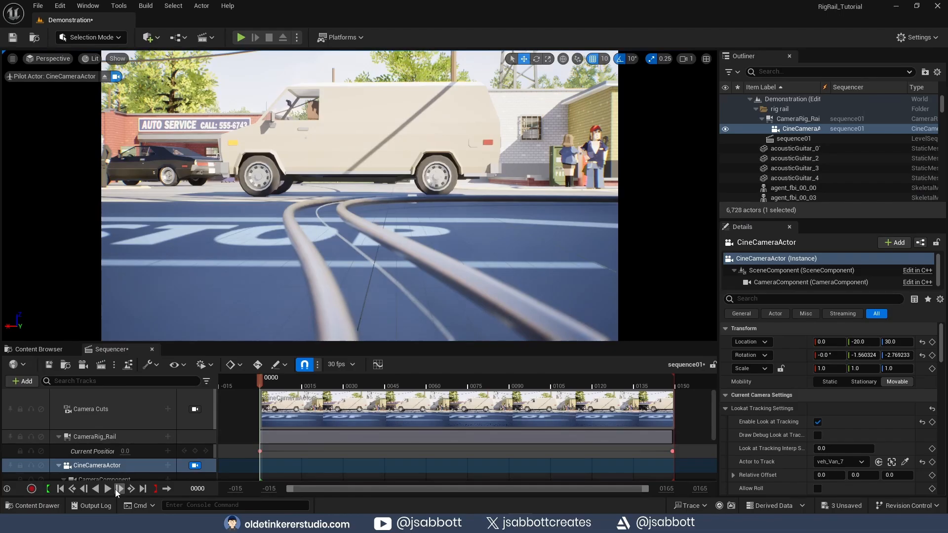
{"action": "left_click", "coordinate": [108, 489]}
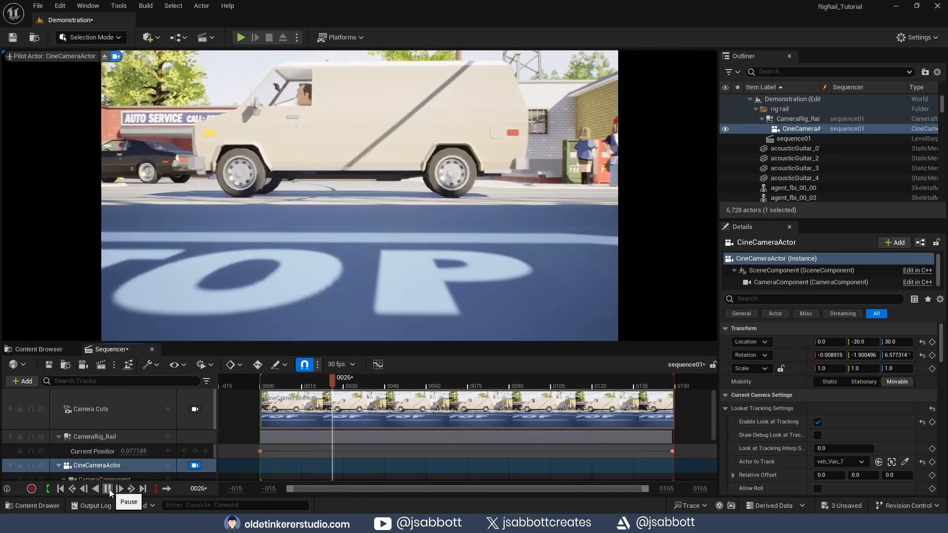